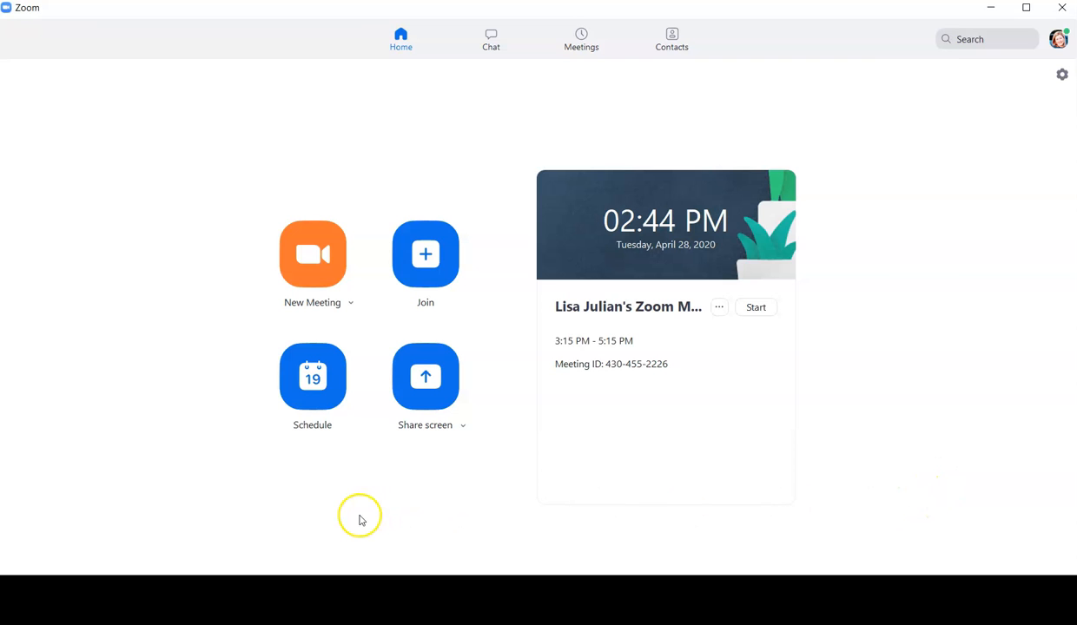
Start scheduling a meeting for Wed April 29, 2020 with a duration of 0 hours and 45 minutes.
left_click(315, 395)
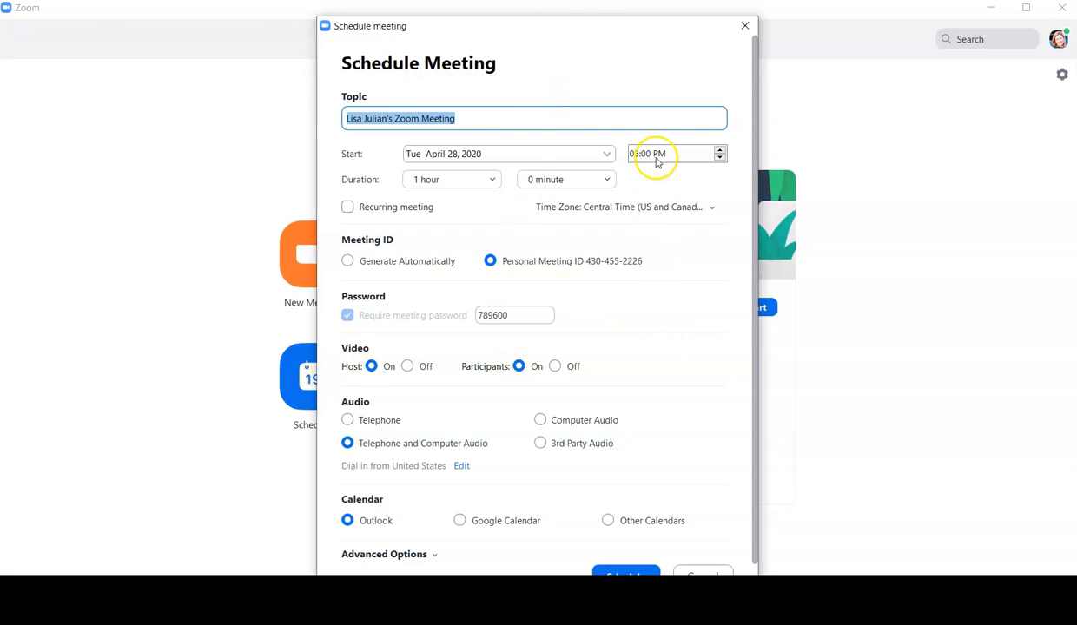
left_click(607, 154)
left_click(505, 339)
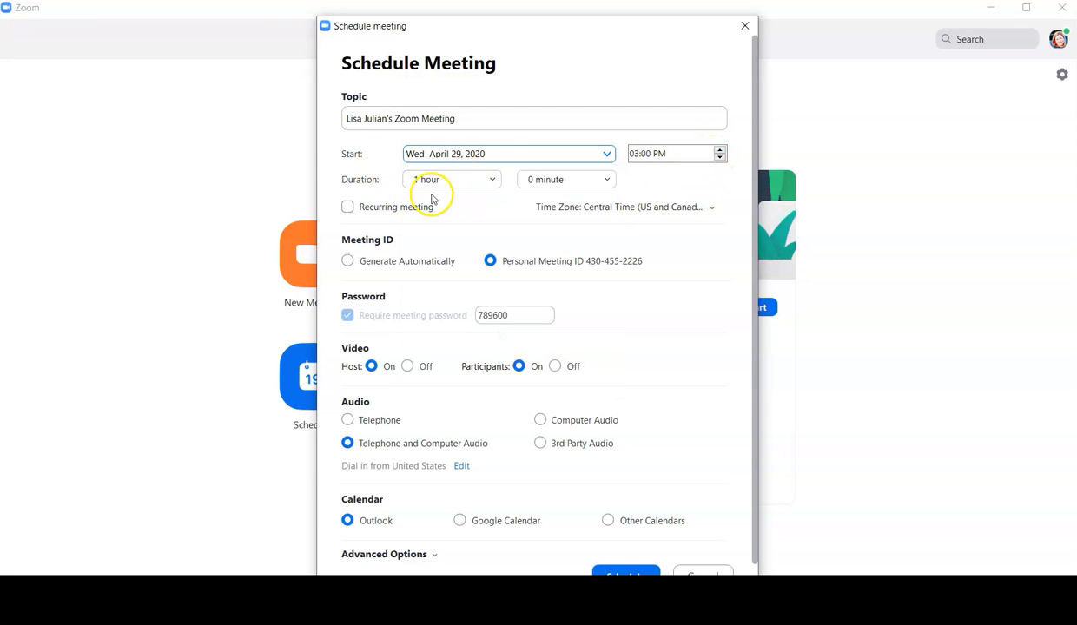
left_click(462, 180)
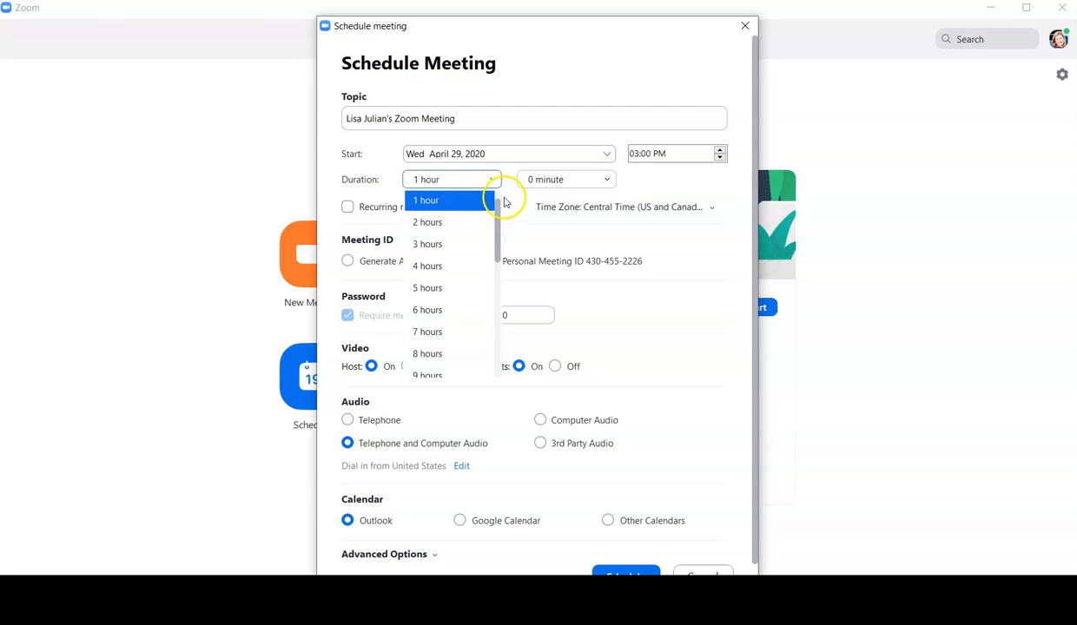
left_click(496, 195)
left_click(475, 202)
left_click(554, 179)
left_click(553, 270)
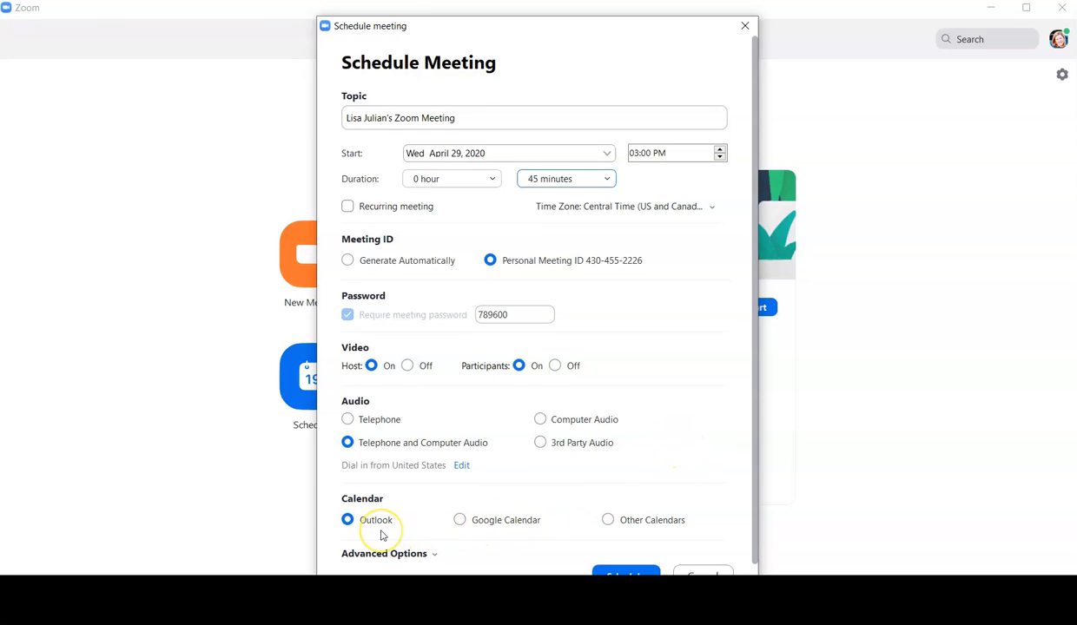
In the advanced options, disable join before host and enable muting participants on entry, and schedule the meeting.
left_click(428, 560)
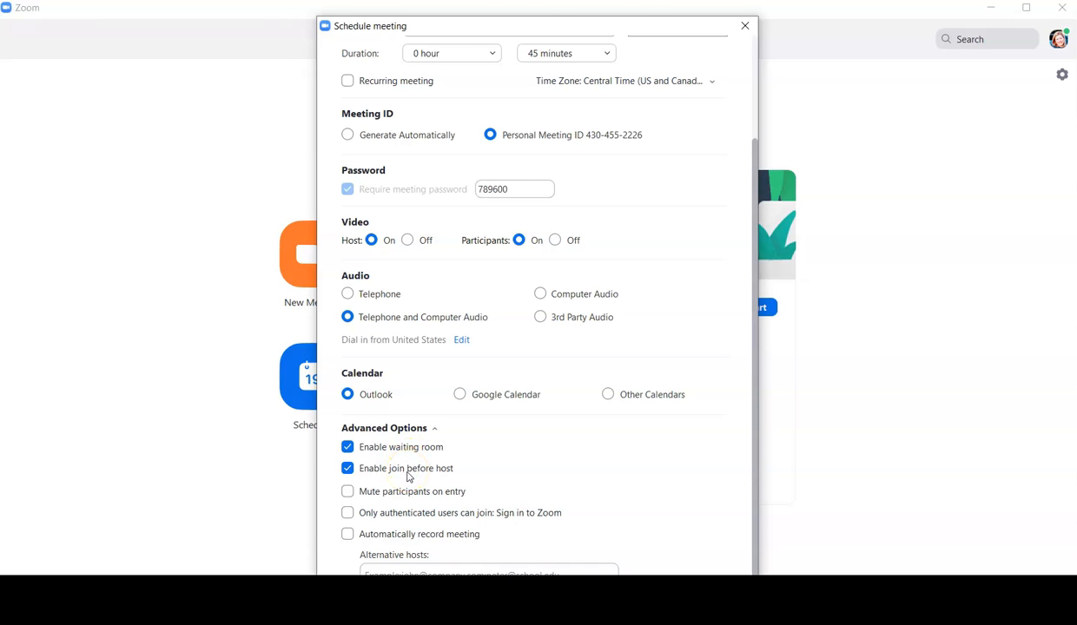
left_click(347, 470)
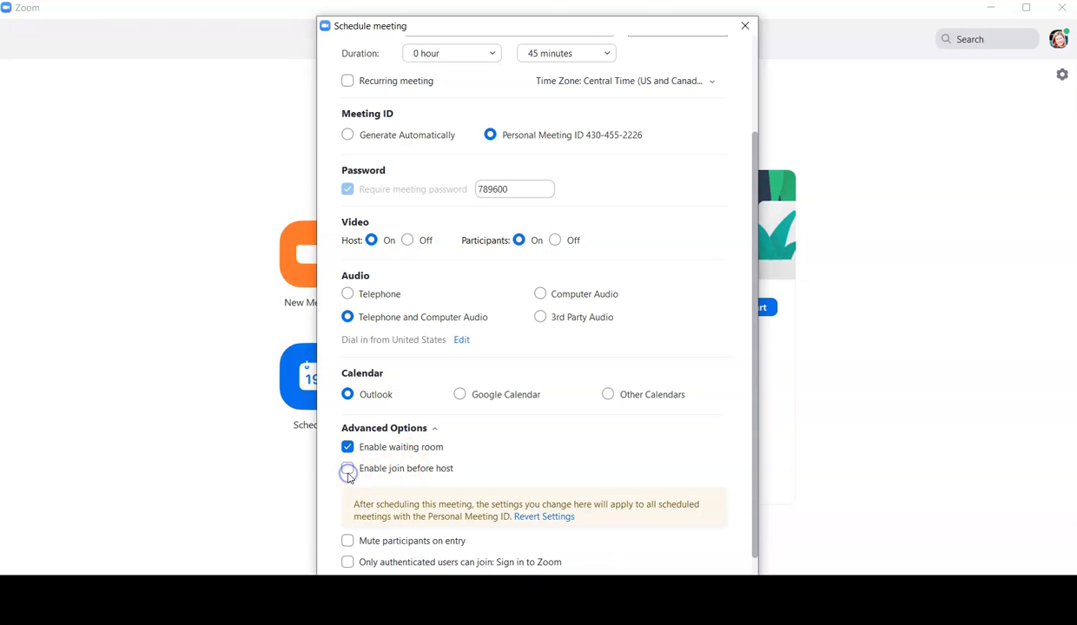
scroll(492, 474, "down", 1)
left_click(348, 496)
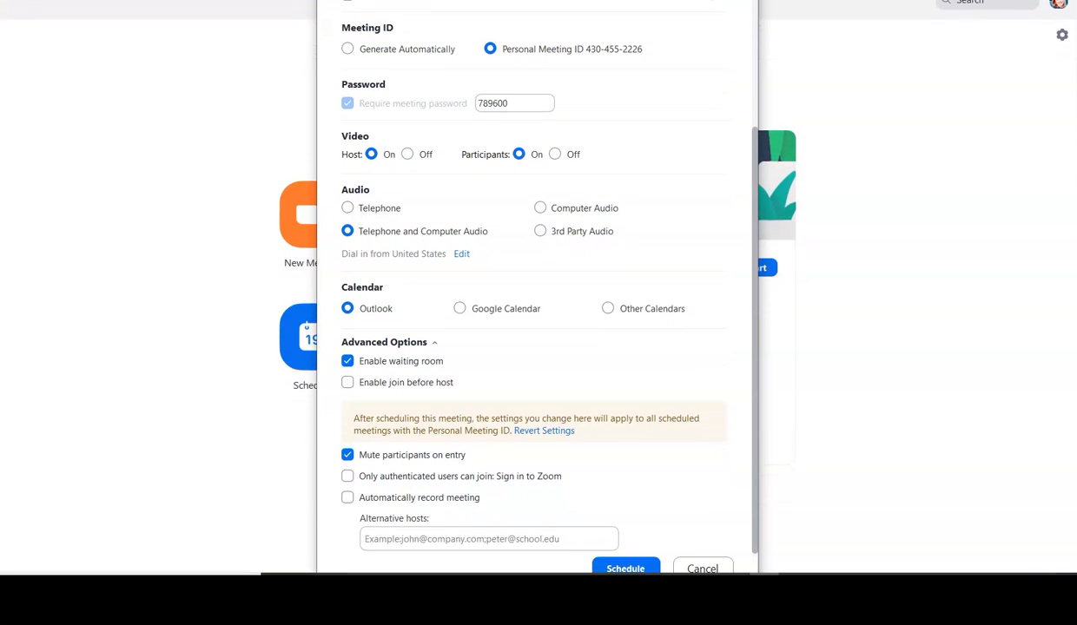
left_click(624, 566)
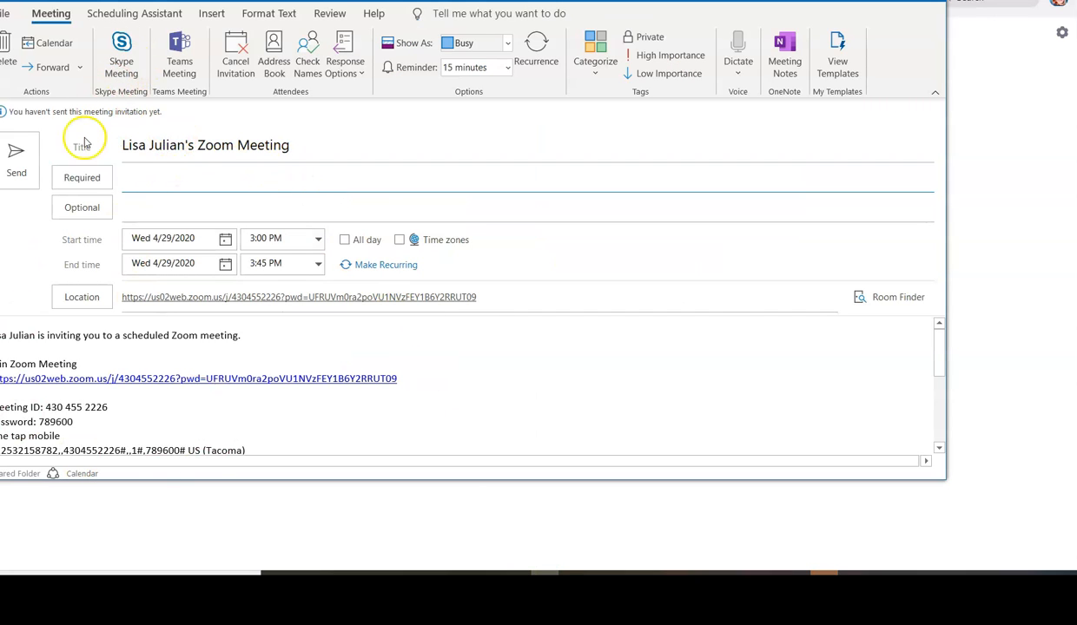
Replace "Zoom Meeting" in the Outlook invitation's title with "practice zoom", and save and close the invitation without recipients.
left_click(309, 146)
left_click_drag(308, 146, 202, 158)
key("BackSpace")
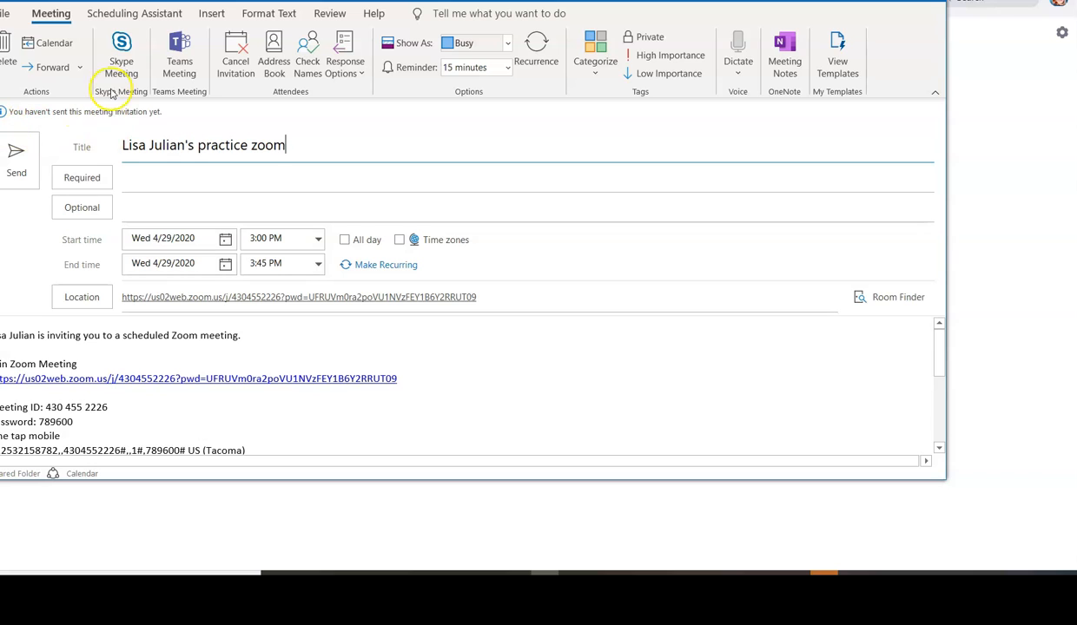
left_click(22, 154)
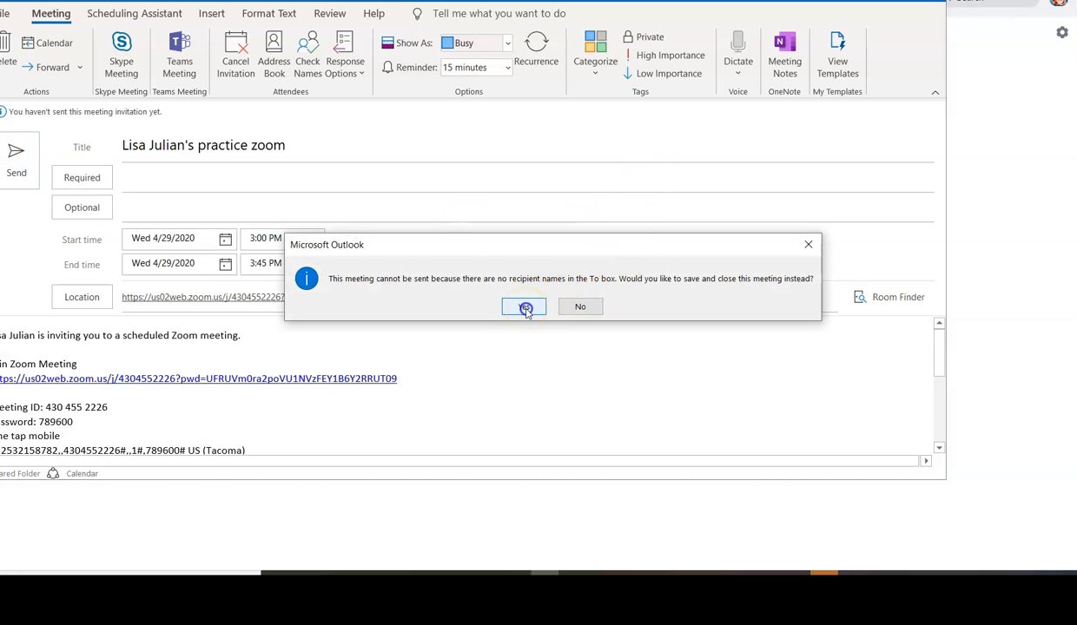
left_click(525, 308)
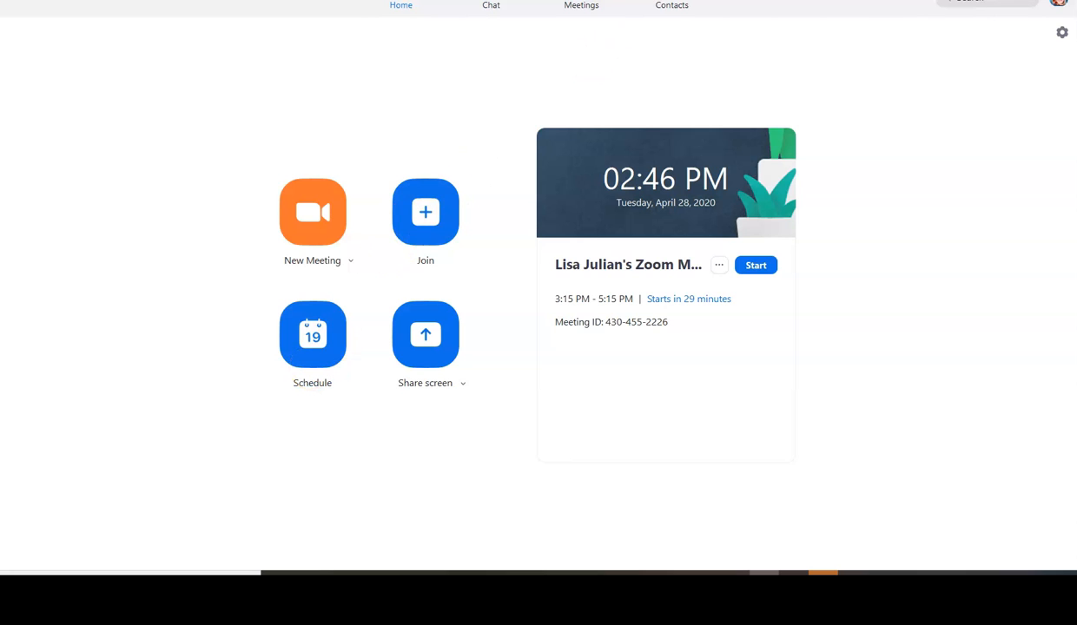
Find the Wed, Apr 29 3:00 PM-3:45 PM meeting among the upcoming Zoom meetings, display its invitation and copy it.
left_click(581, 26)
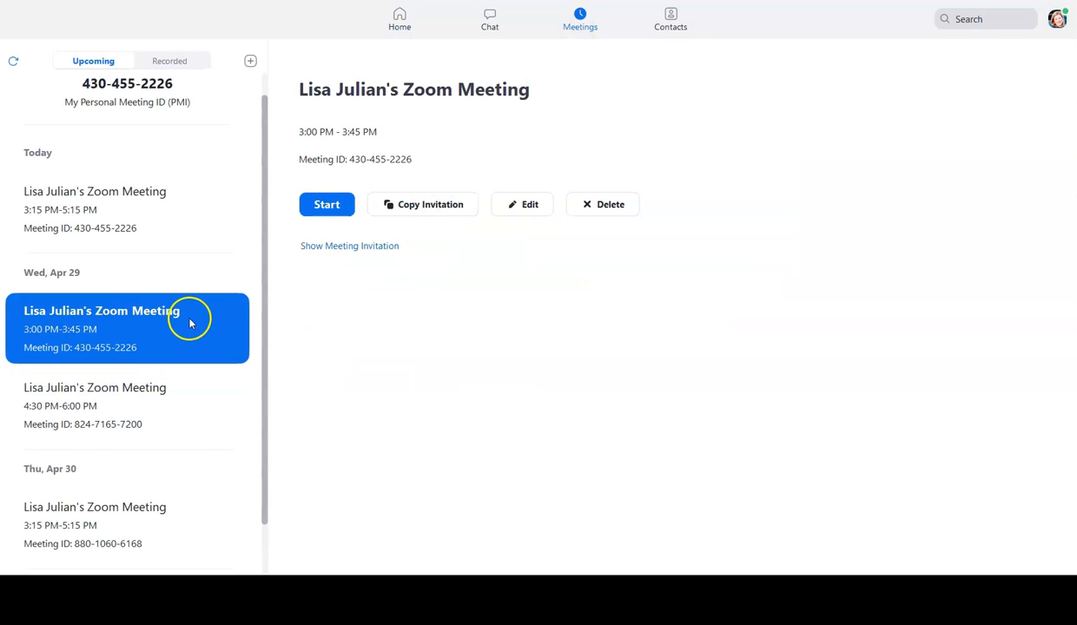
scroll(204, 438, "down", 1)
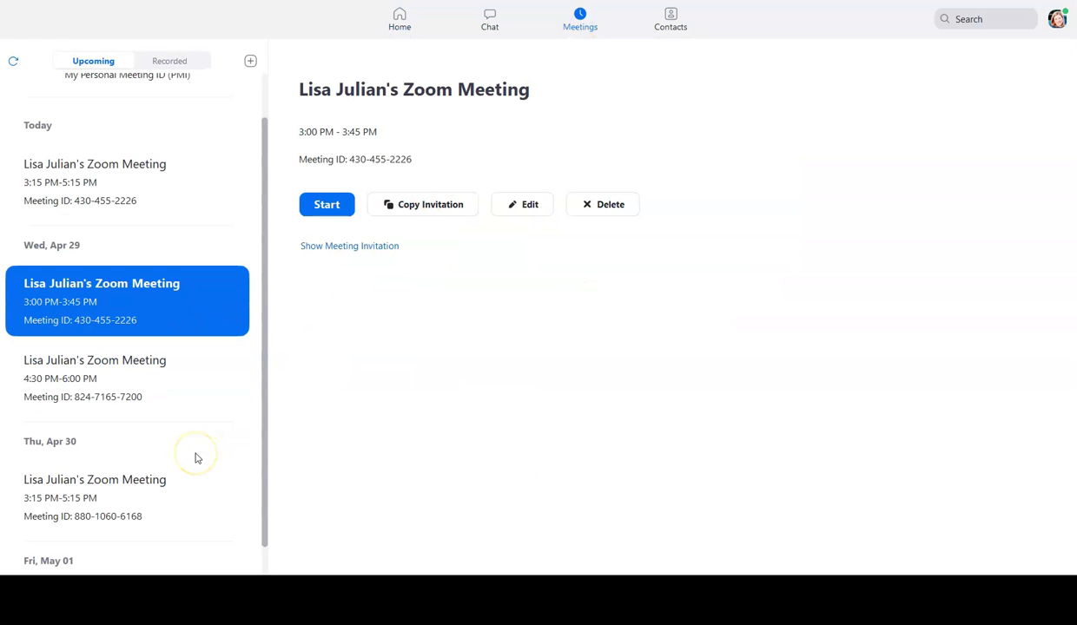
scroll(198, 456, "down", 1)
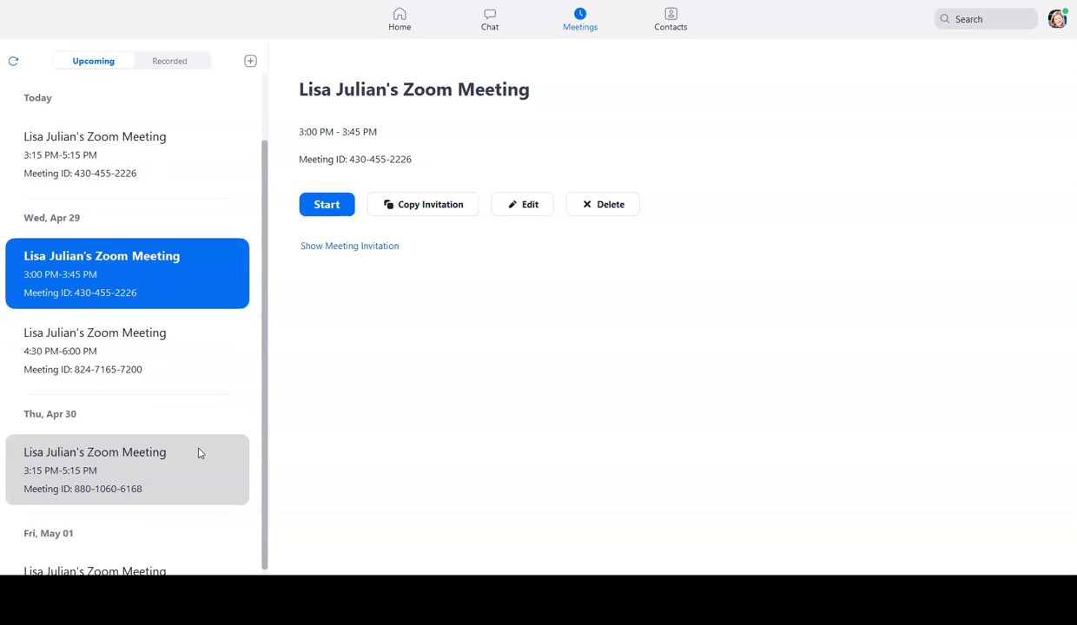
scroll(203, 446, "up", 2)
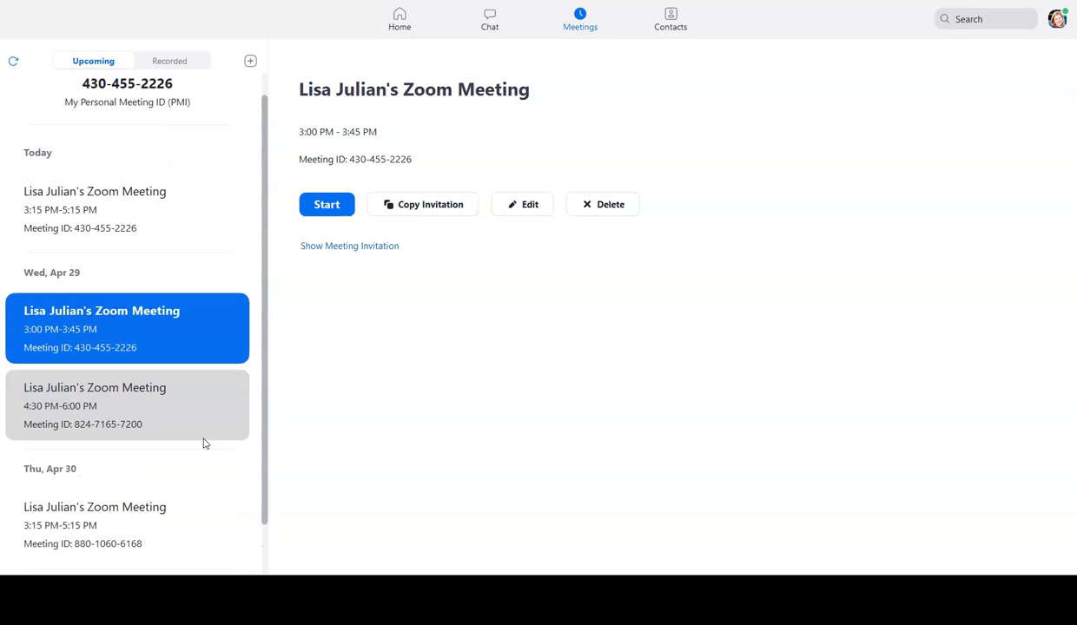
left_click(198, 309)
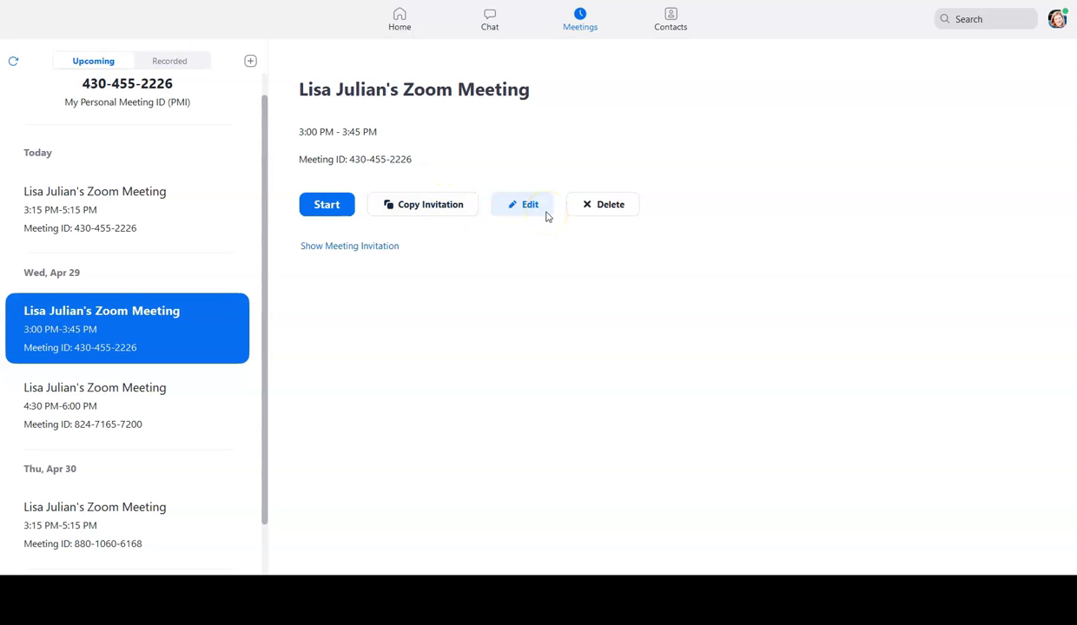
left_click(376, 252)
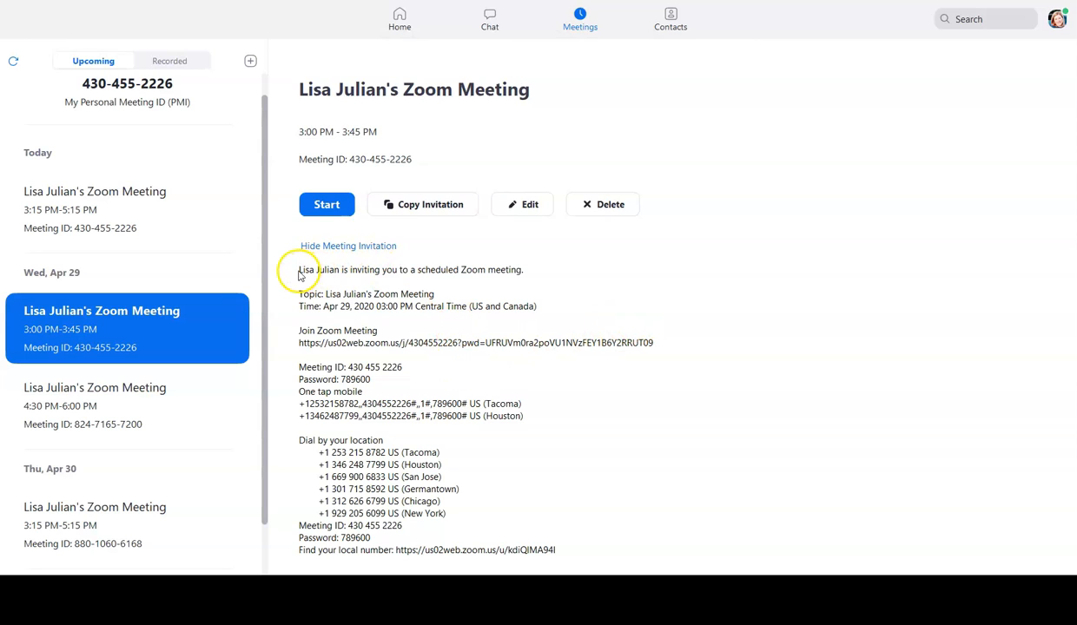
left_click(412, 205)
Switch to Firefox and sign in to Canvas with the saved organizational account login.
left_click_drag(598, 188, 594, 60)
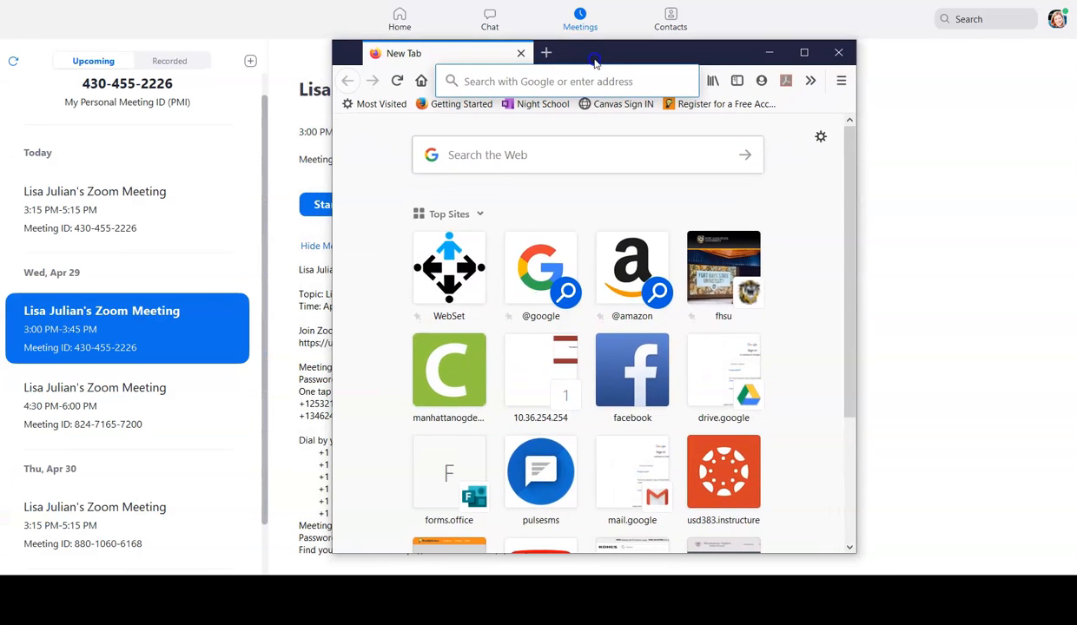
left_click(625, 105)
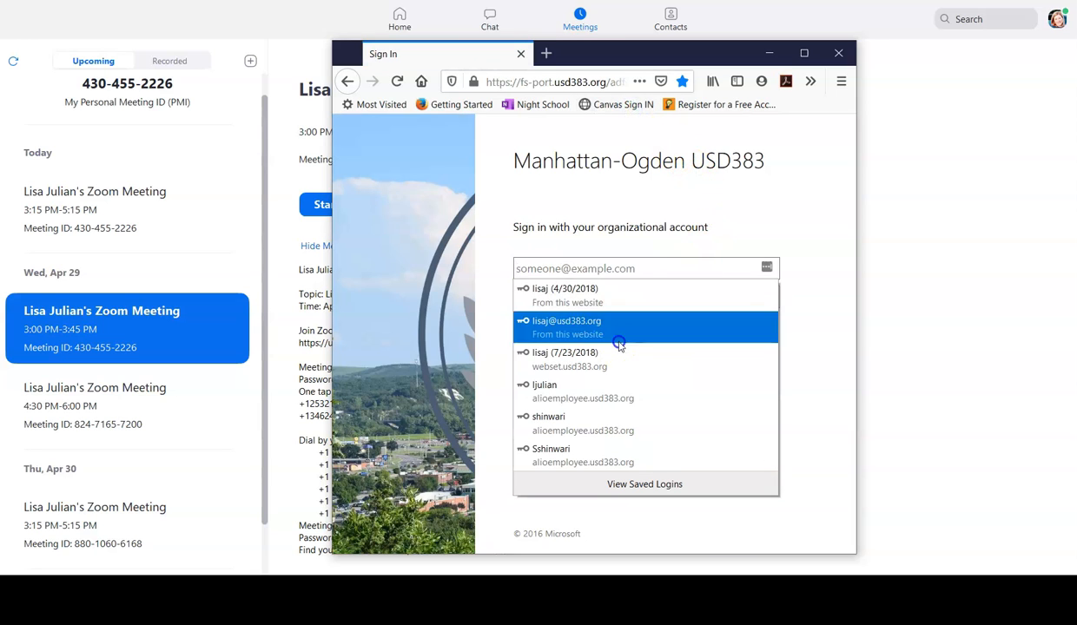
left_click(616, 335)
left_click(565, 363)
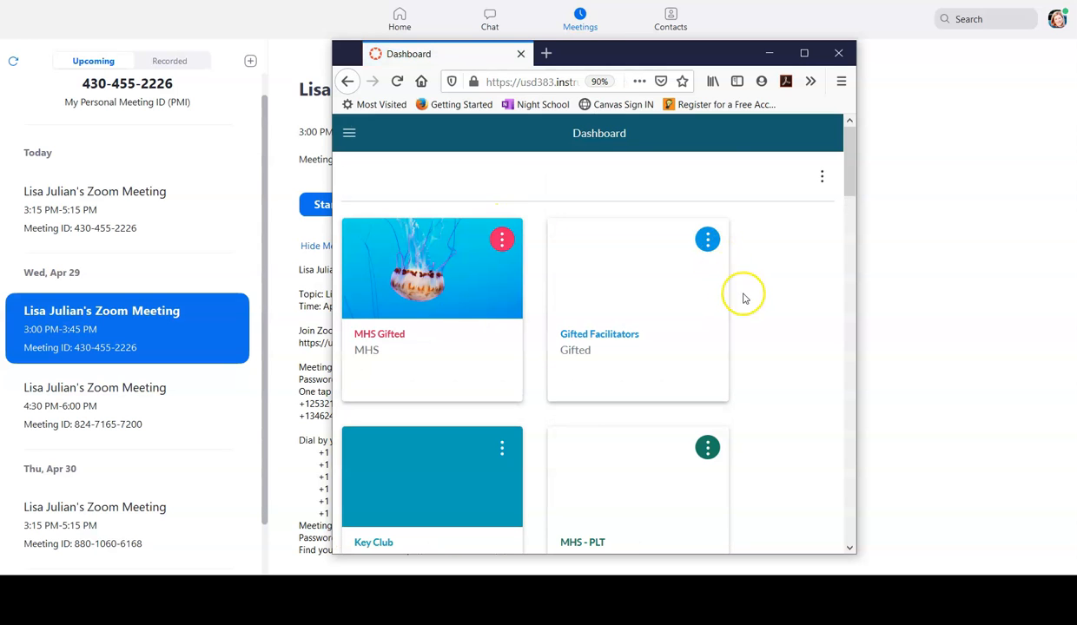
Open the Gifted Facilitators course from the Canvas dashboard.
scroll(770, 360, "down", 3)
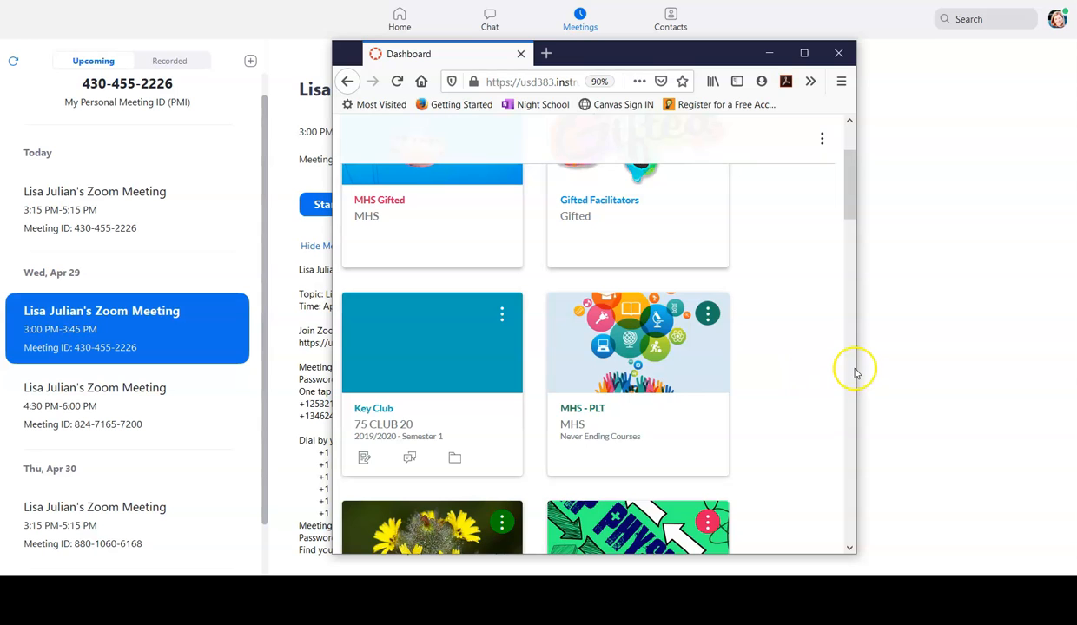
scroll(849, 365, "up", 3)
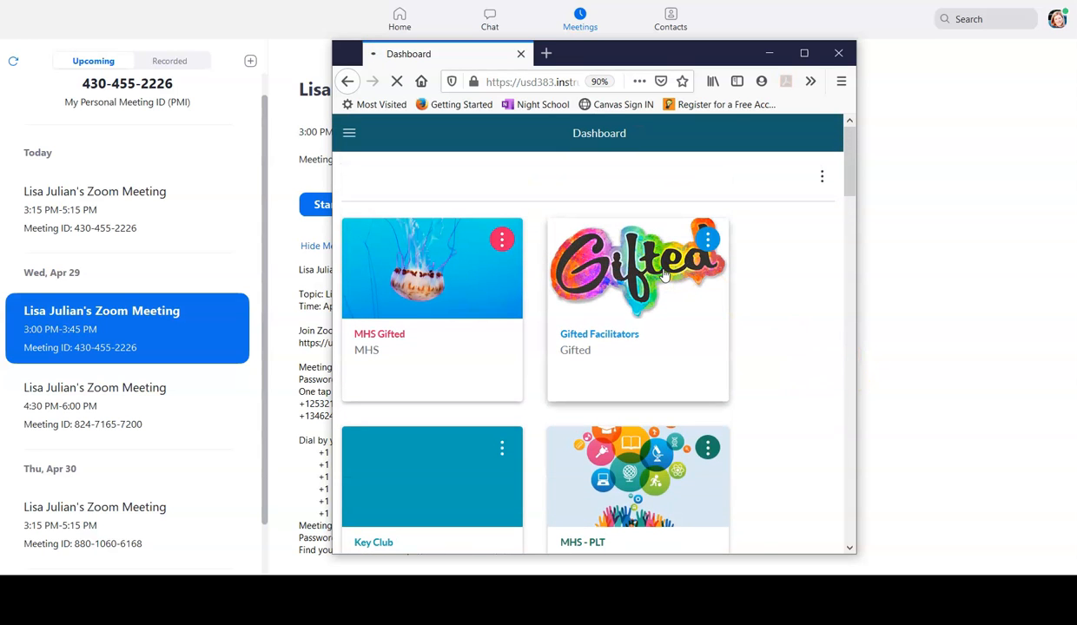
left_click(664, 274)
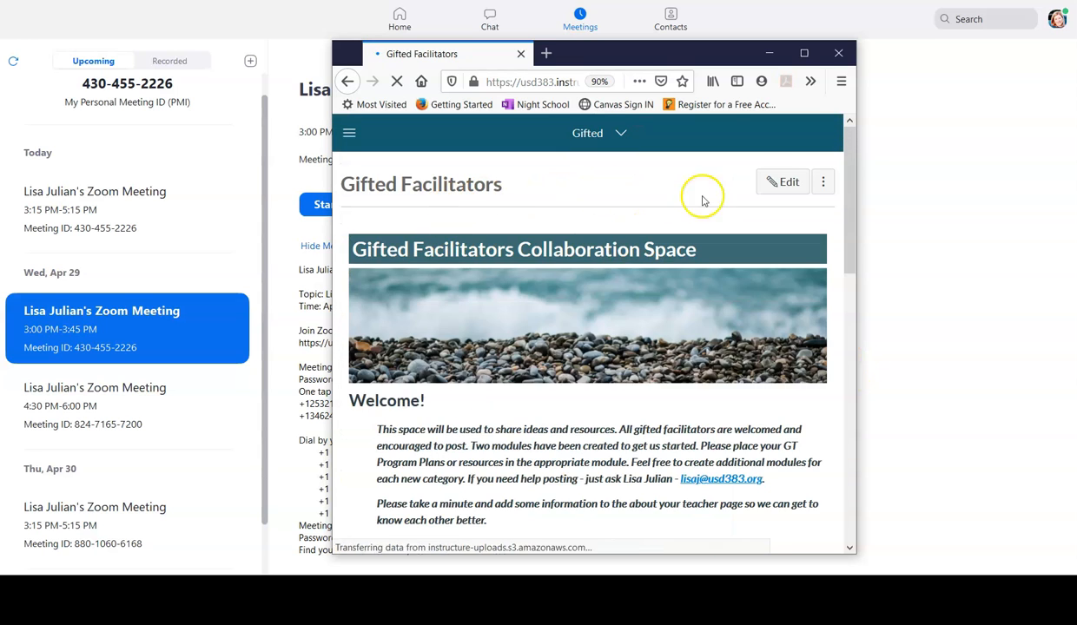
left_click(820, 183)
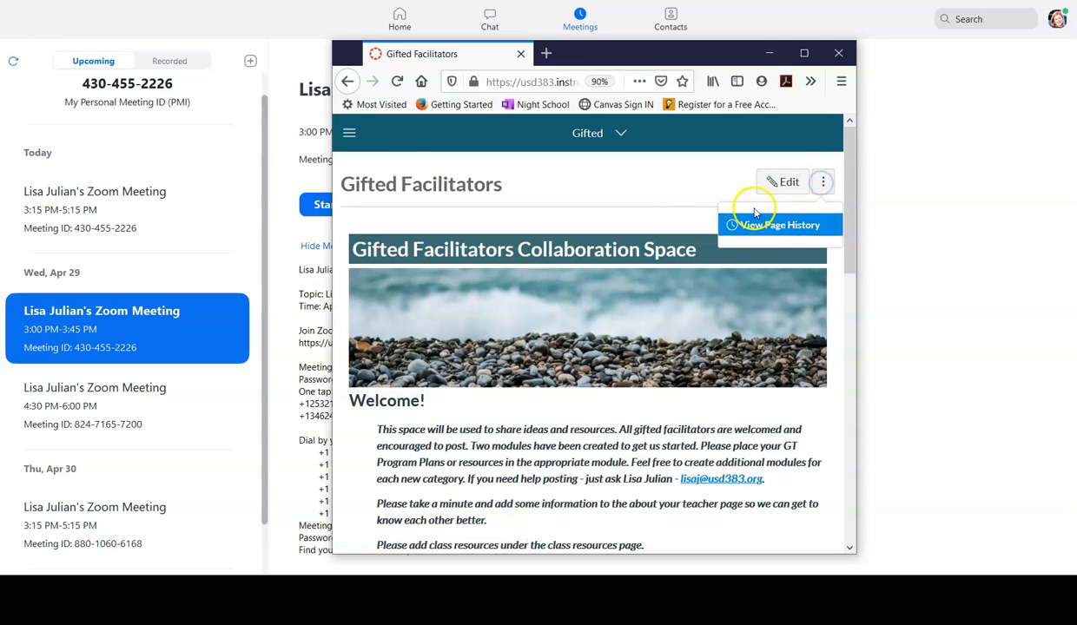
left_click(627, 186)
left_click(352, 139)
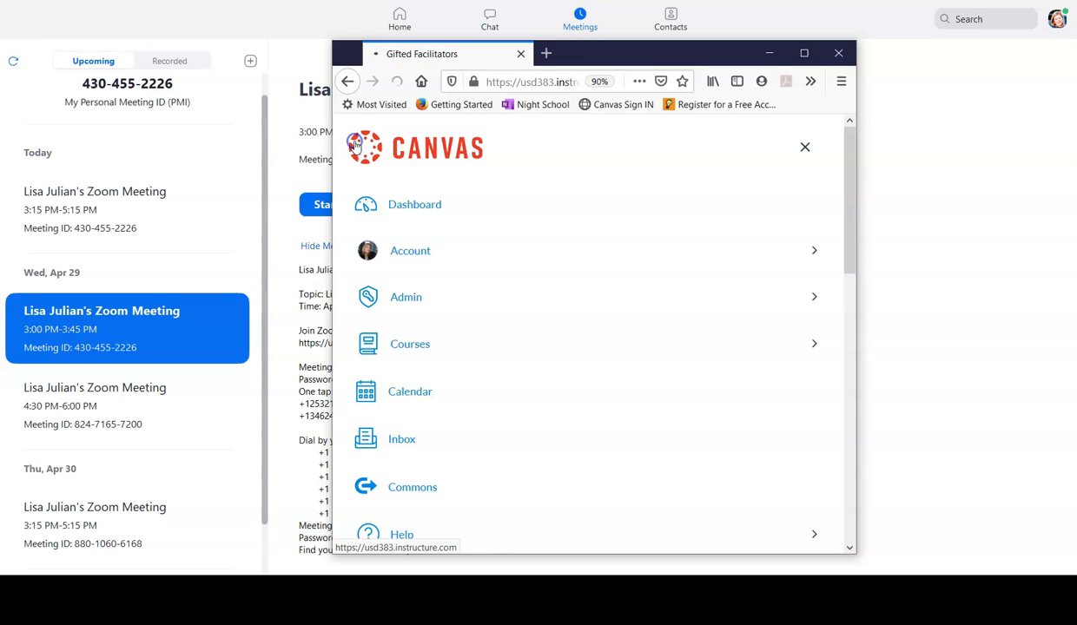
left_click(349, 85)
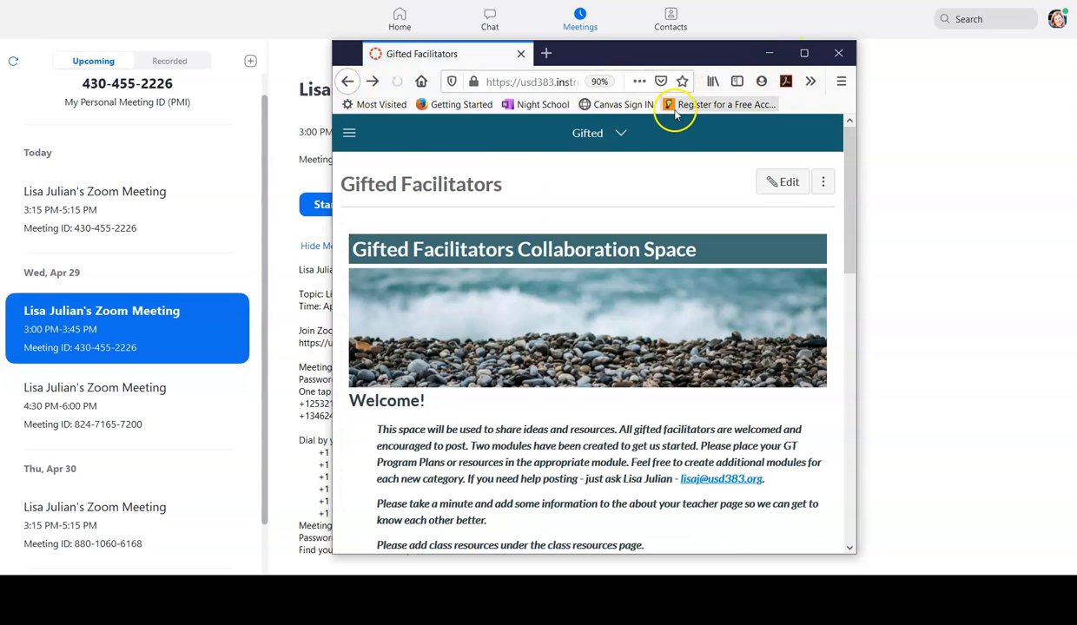
Create a new announcement in the Gifted Facilitators course with the title "Zoom Meeting - April 29".
left_click(620, 137)
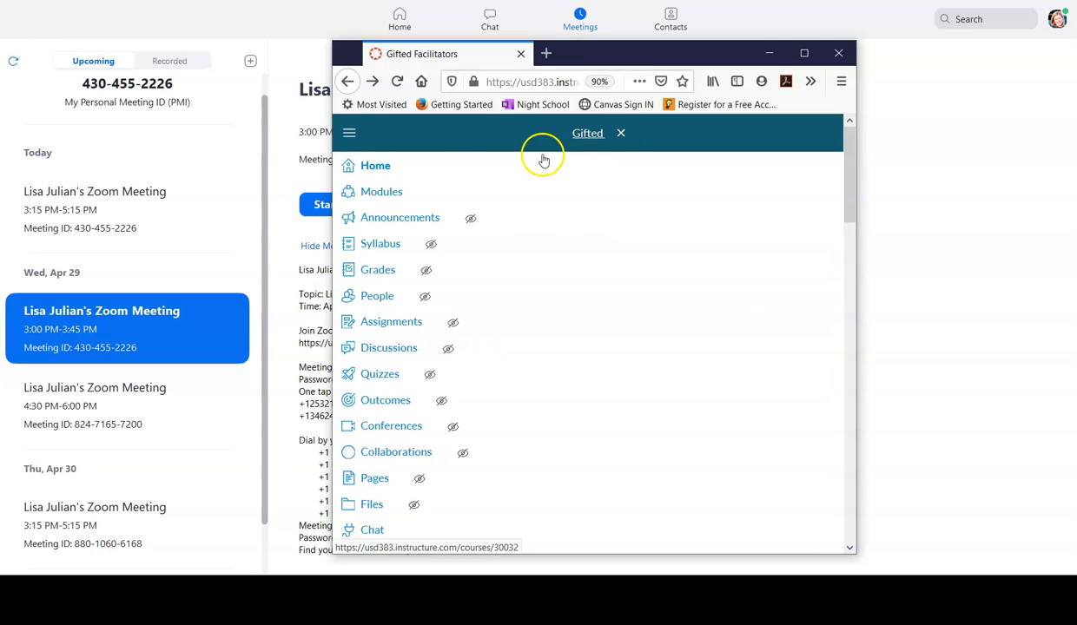
left_click(420, 221)
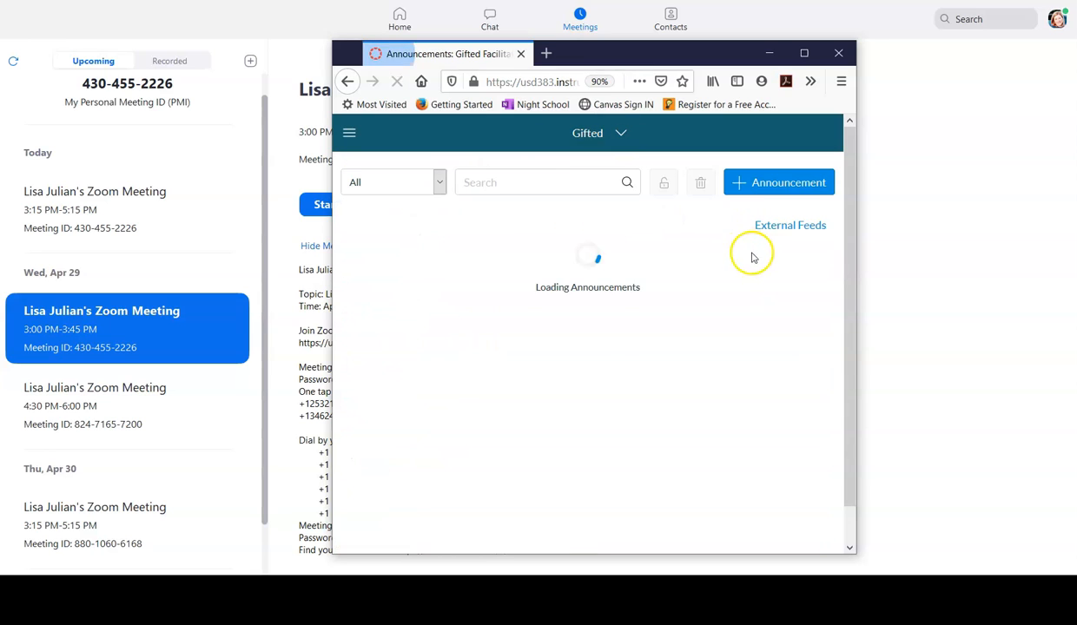
left_click(795, 183)
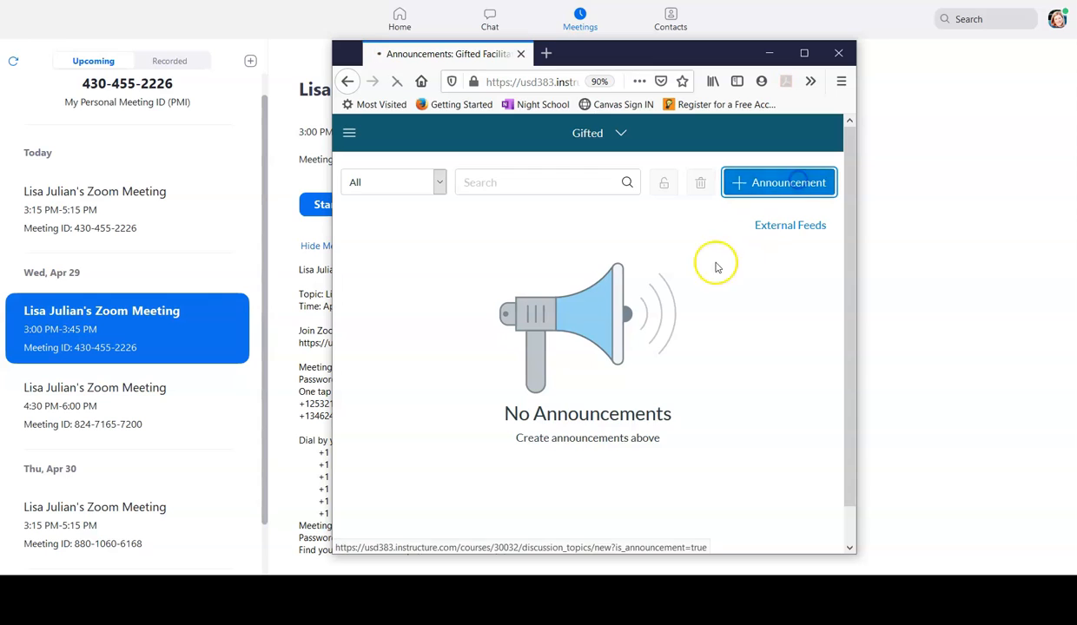
left_click(536, 184)
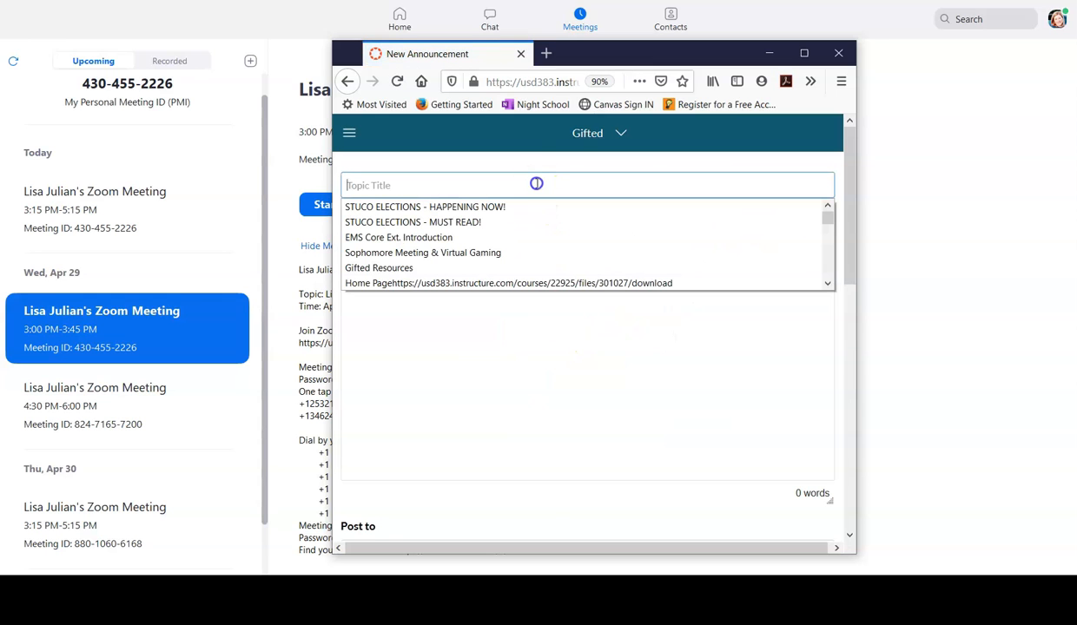
type("Zoom Meeting - April 29")
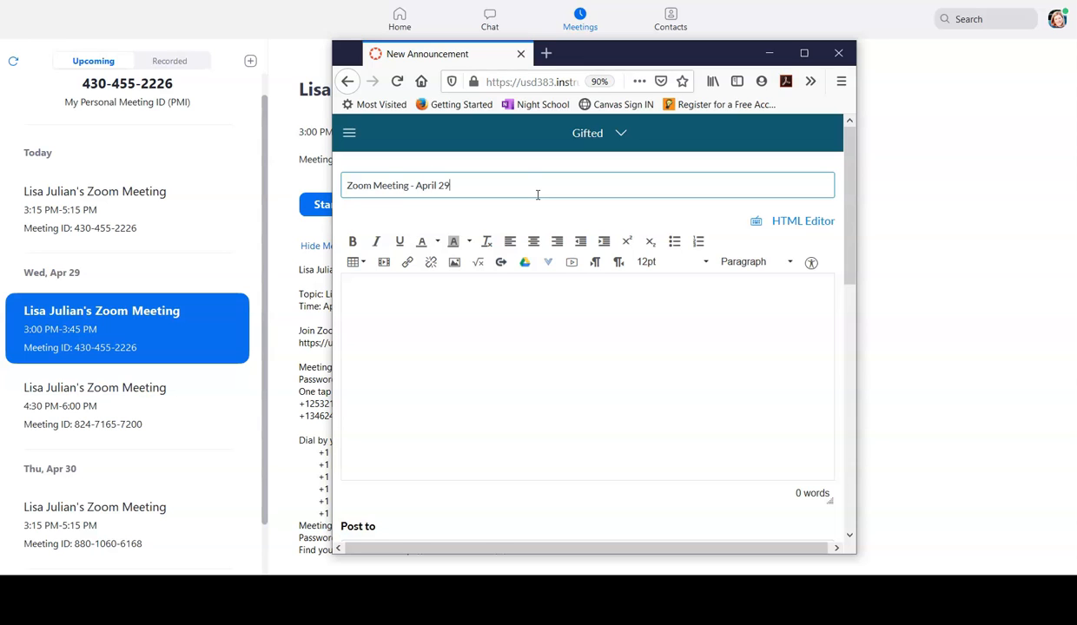
key("Tab")
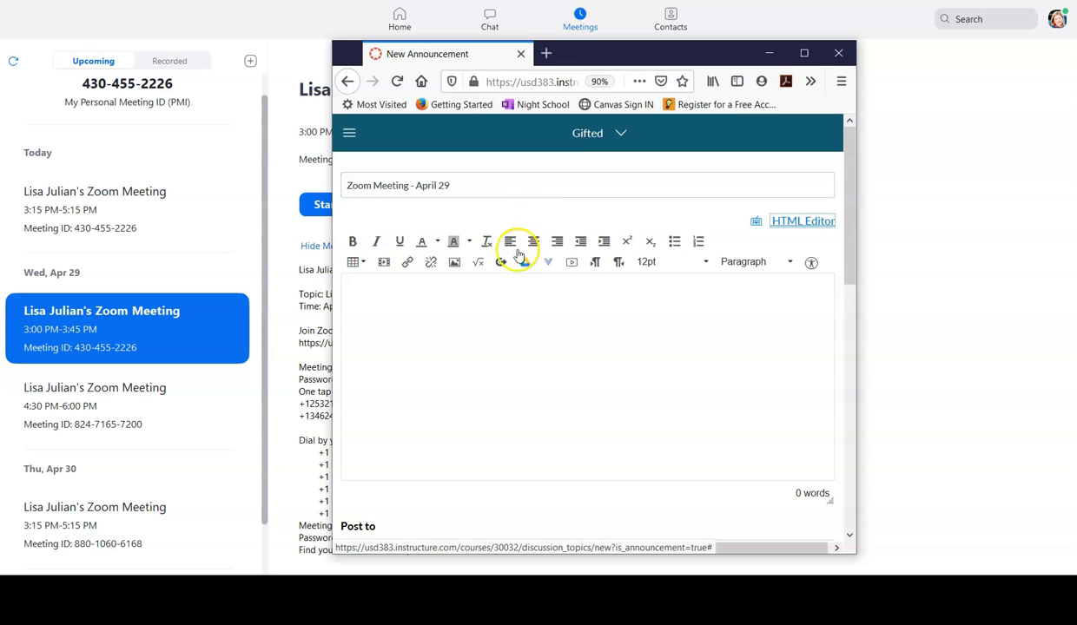
Write "Please join me in the zoom meeting details below:" in the announcement body and paste the copied Zoom invitation, including its meeting password, beneath it.
left_click(522, 311)
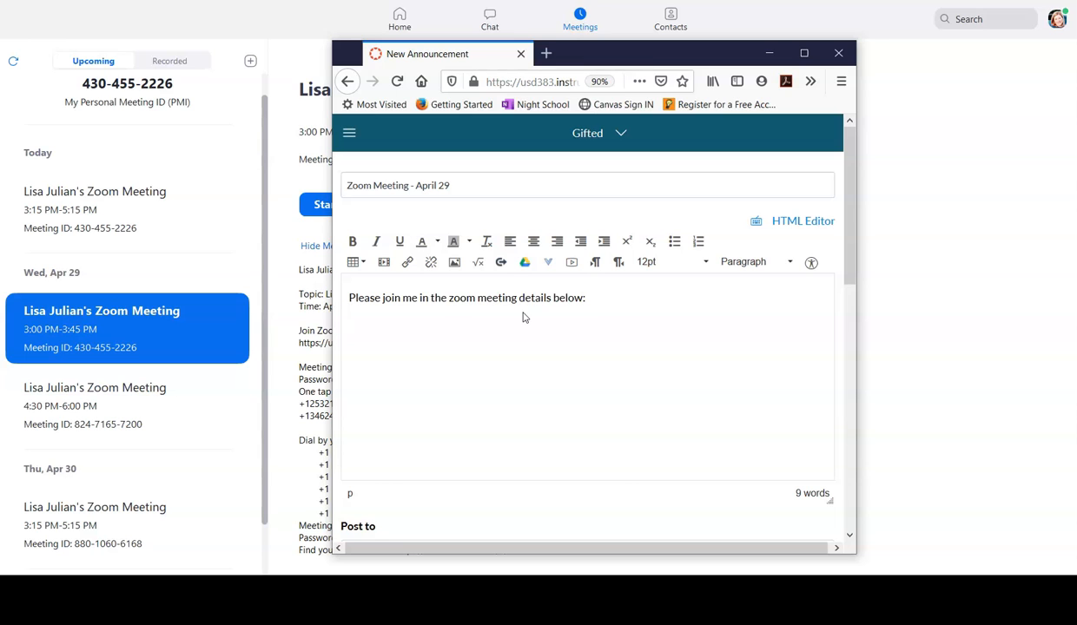
key("ctrl+v")
scroll(663, 435, "up", 5)
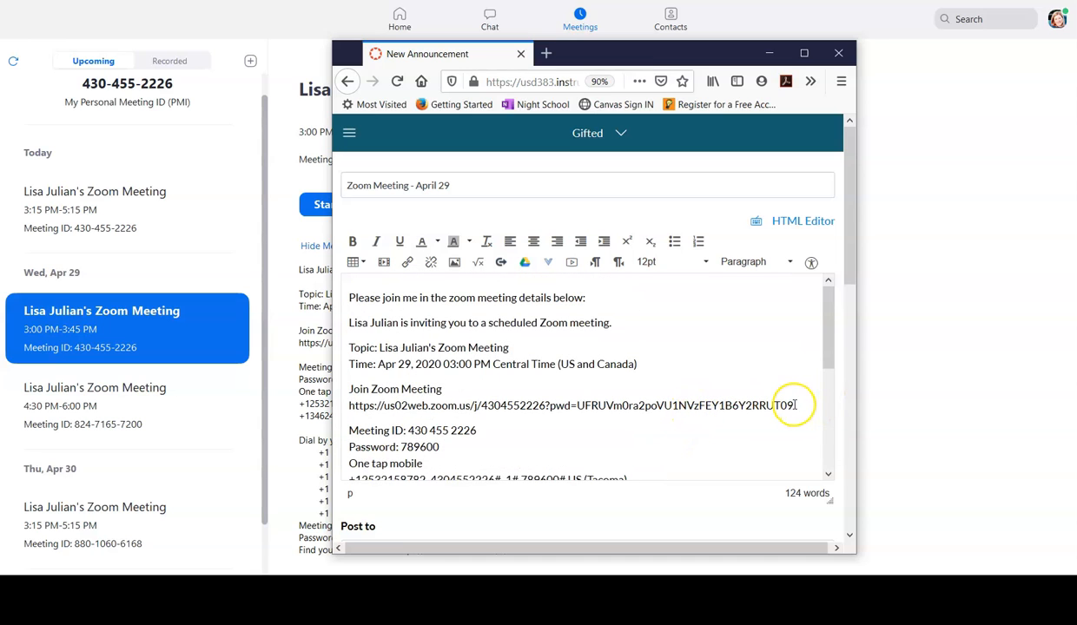
Turn the Join Zoom Meeting address in the announcement body into a clickable link without leaving an extra line.
left_click(797, 403)
key("Return")
key("BackSpace")
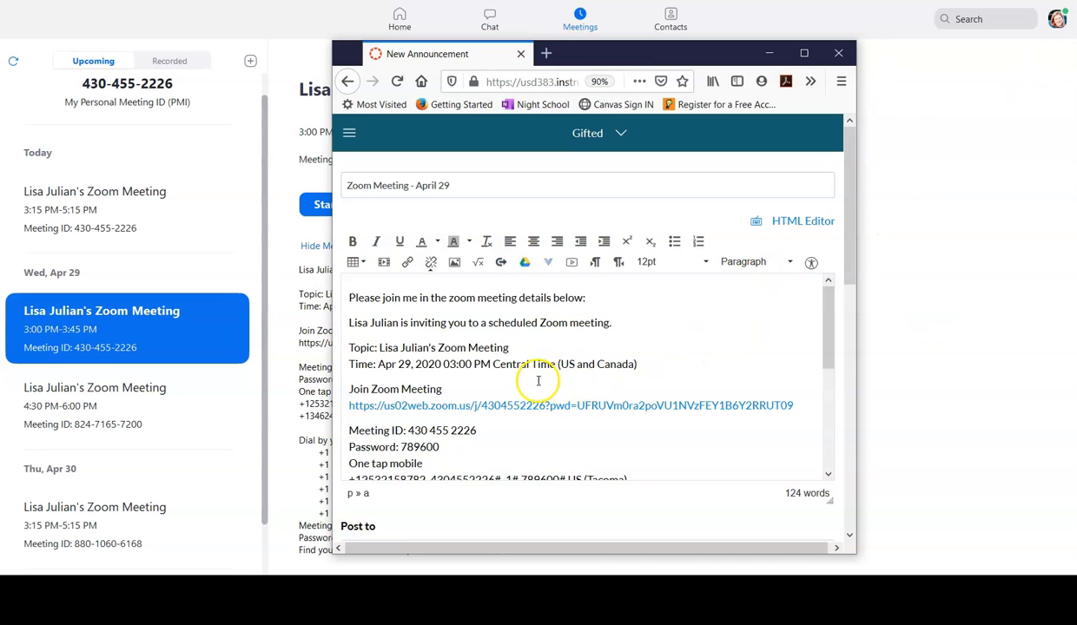
Review the rest of the announcement and try its Delay posting option, leaving it disabled.
scroll(521, 365, "down", 3)
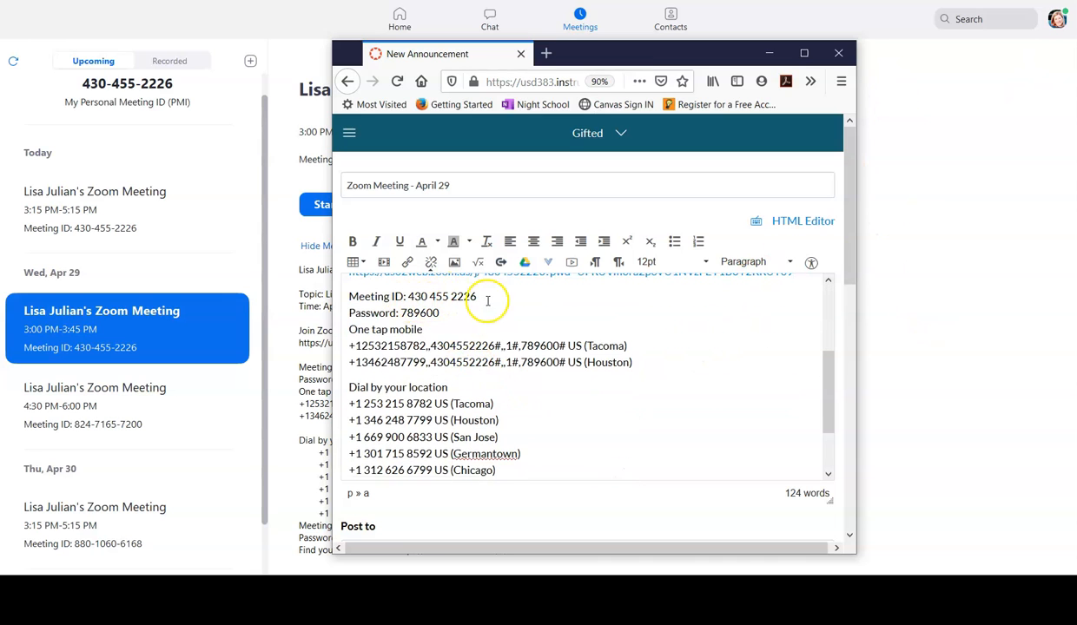
scroll(684, 363, "down", 1)
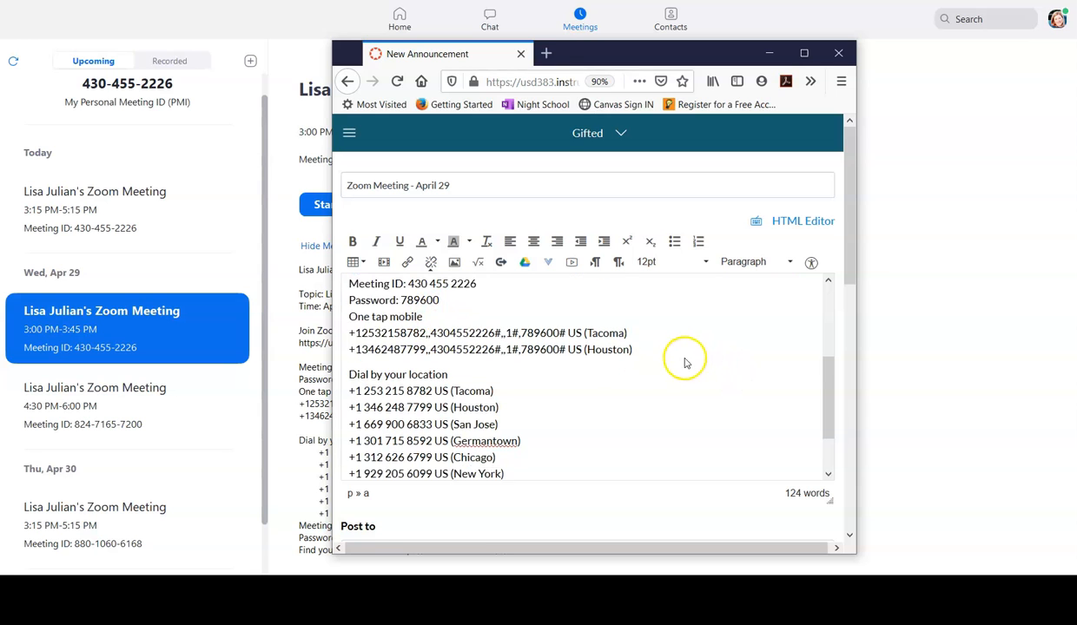
scroll(684, 363, "down", 2)
left_click_drag(854, 246, 846, 360)
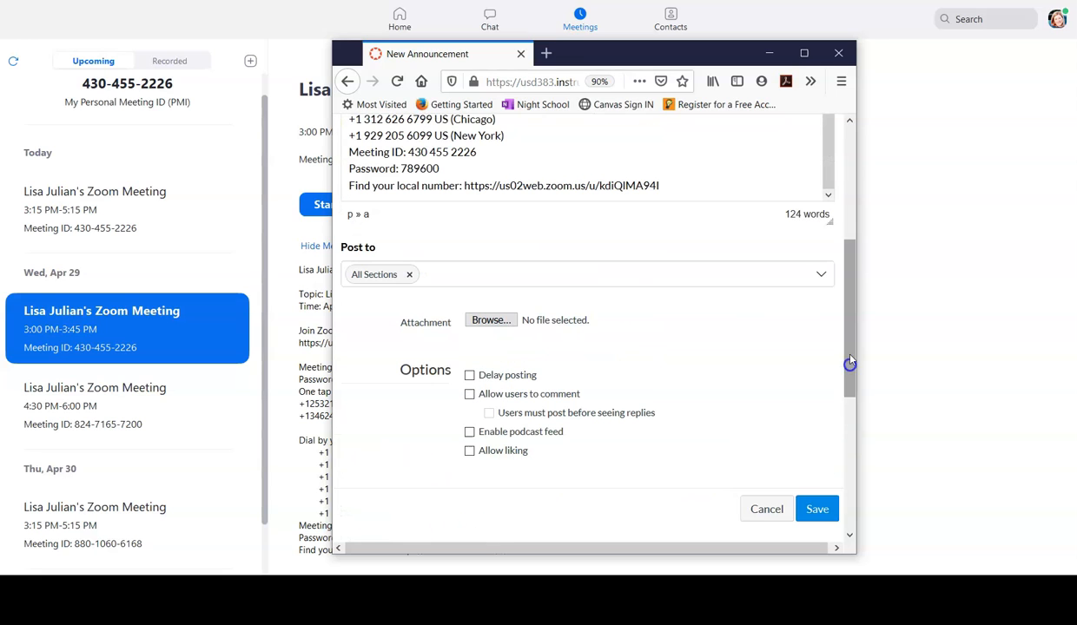
left_click(470, 379)
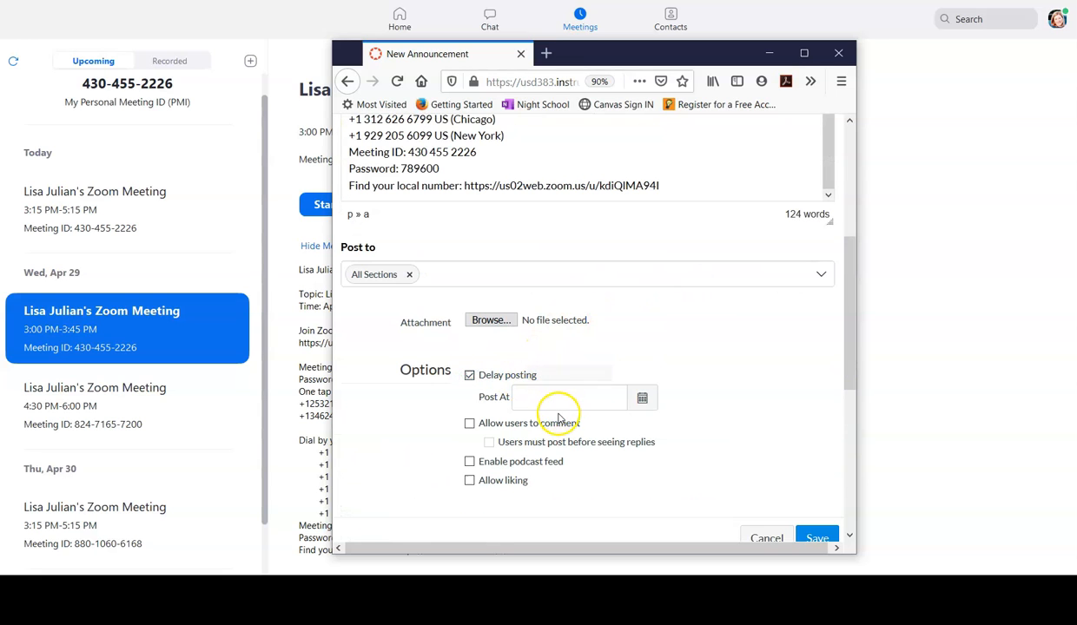
left_click(469, 376)
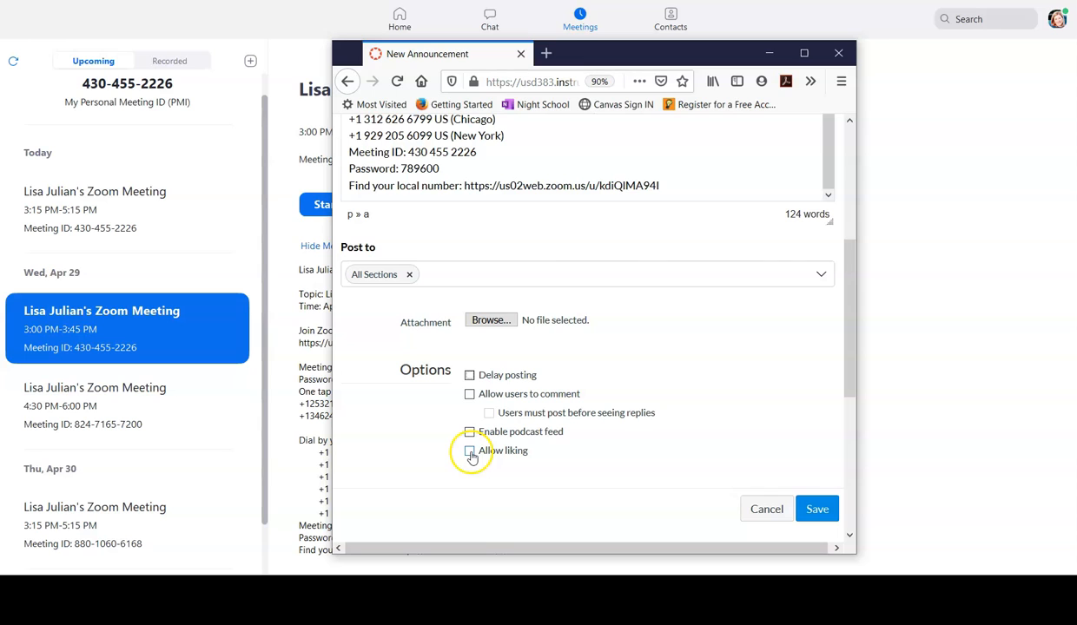
Check the sections available for posting the announcement and remove All Sections from the recipients.
left_click(822, 274)
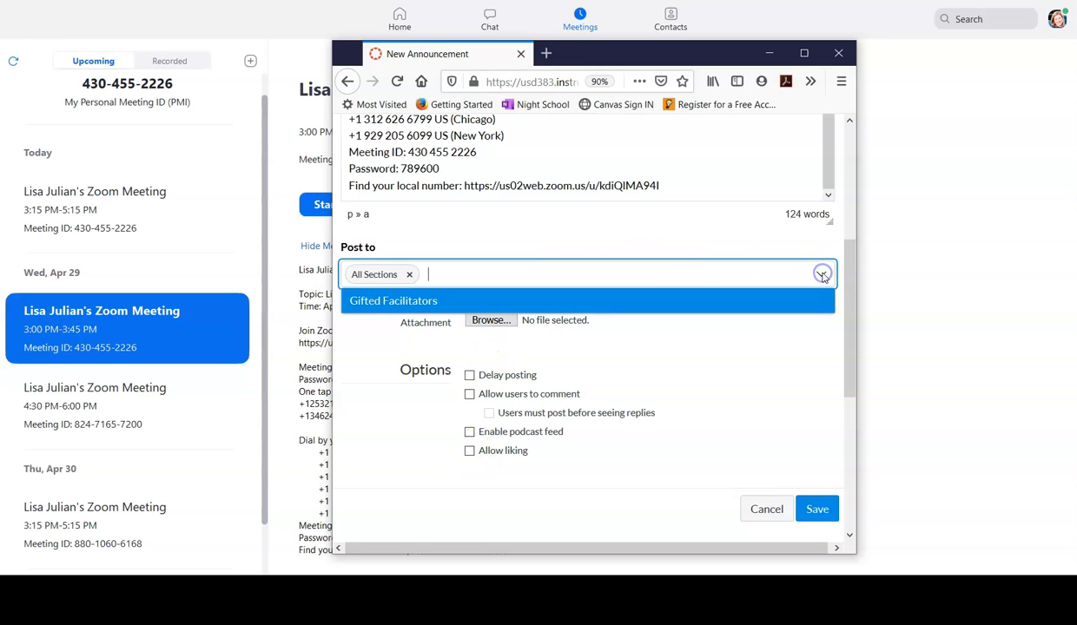
left_click(822, 274)
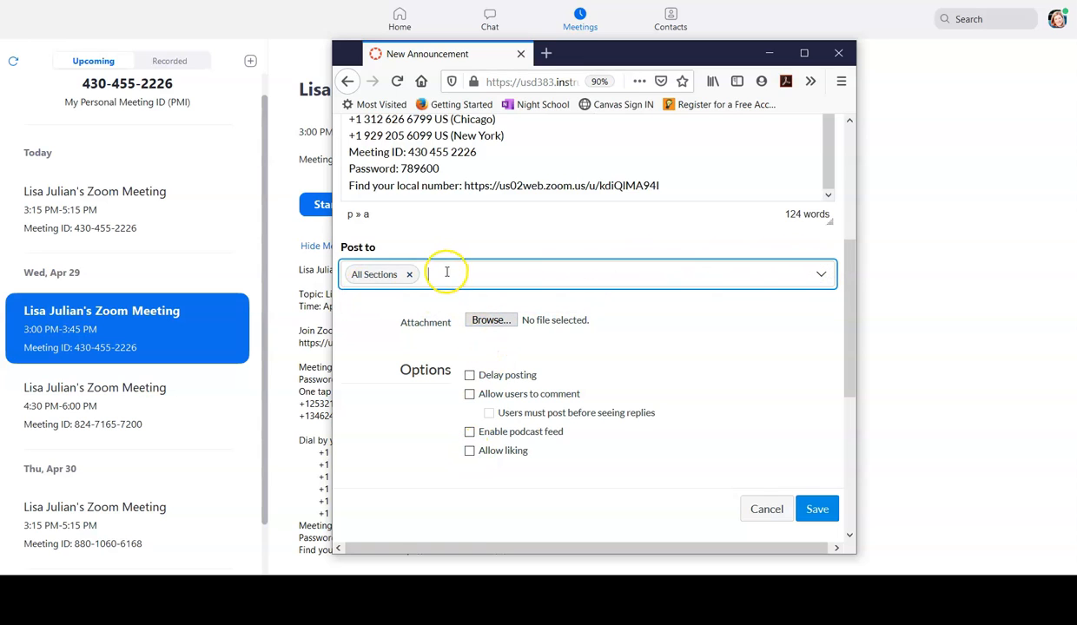
left_click(409, 274)
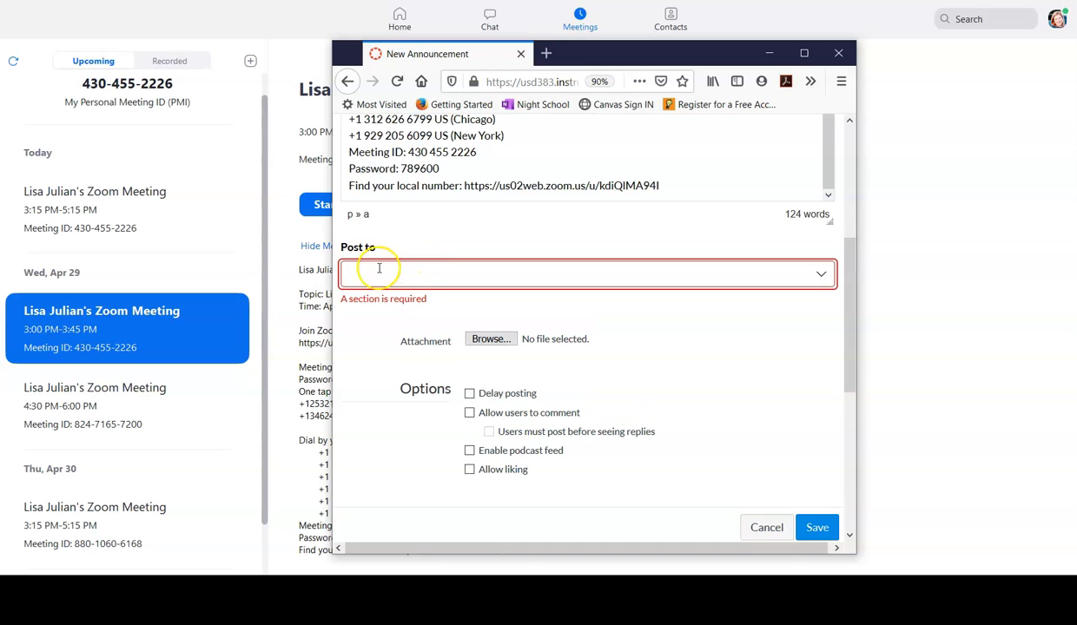
Try to find an individual recipient for the announcement by the person's name, and clear the entry.
type("janet s")
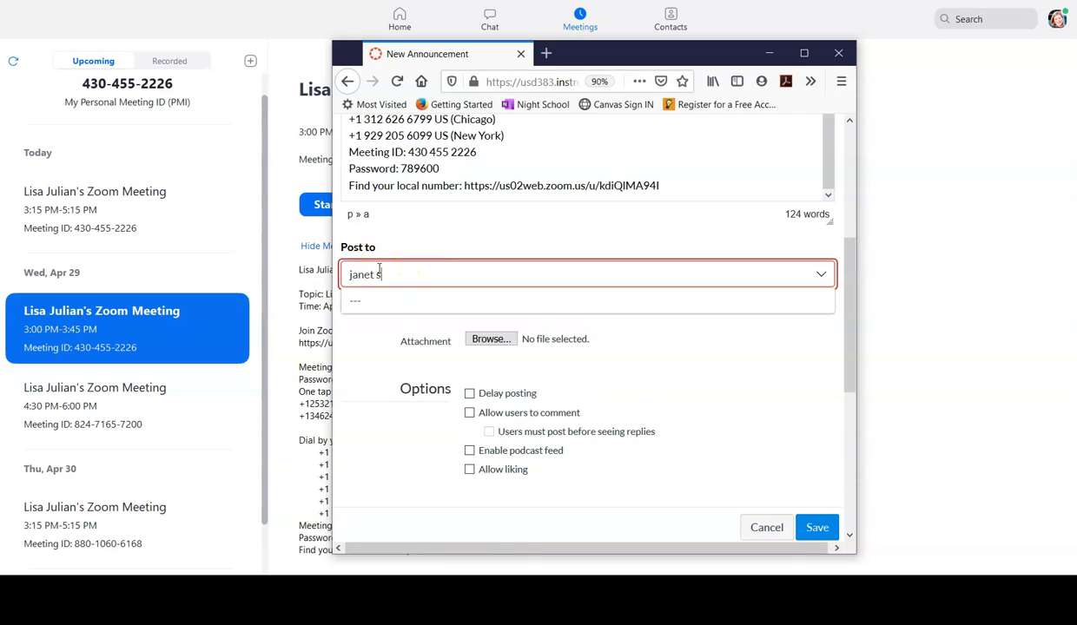
key("BackSpace")
key("BackSpace")
key("BackSpace")
key("BackSpace")
key("BackSpace")
key("BackSpace")
key("BackSpace")
key("BackSpace")
key("BackSpace")
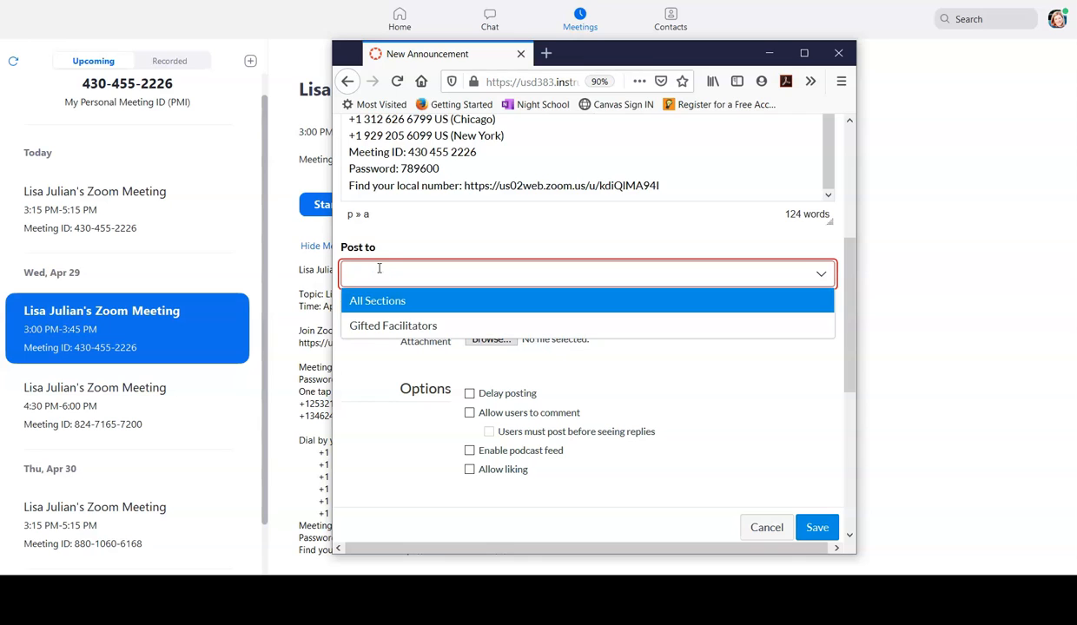
Choose Gifted Facilitators as the section to post to, and close the browser window without saving the announcement.
left_click(386, 325)
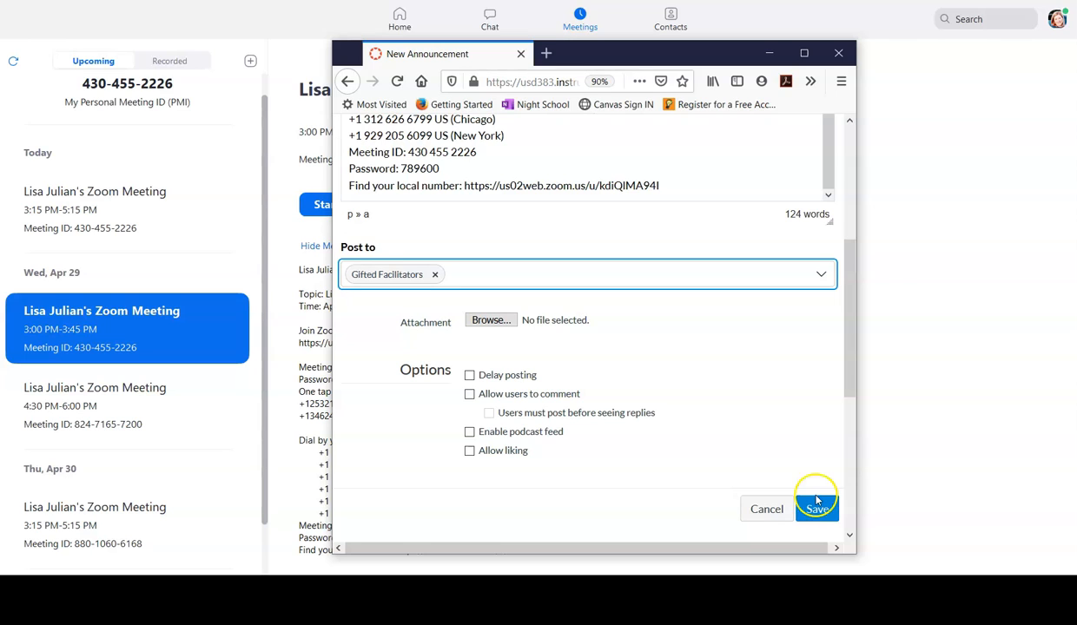
left_click(838, 57)
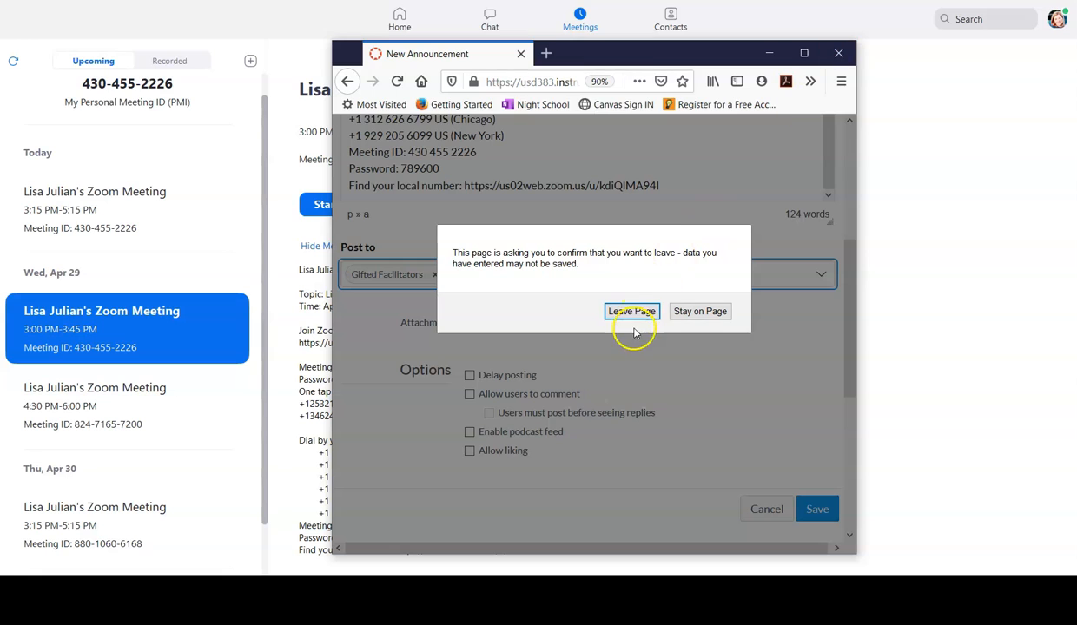
left_click(633, 311)
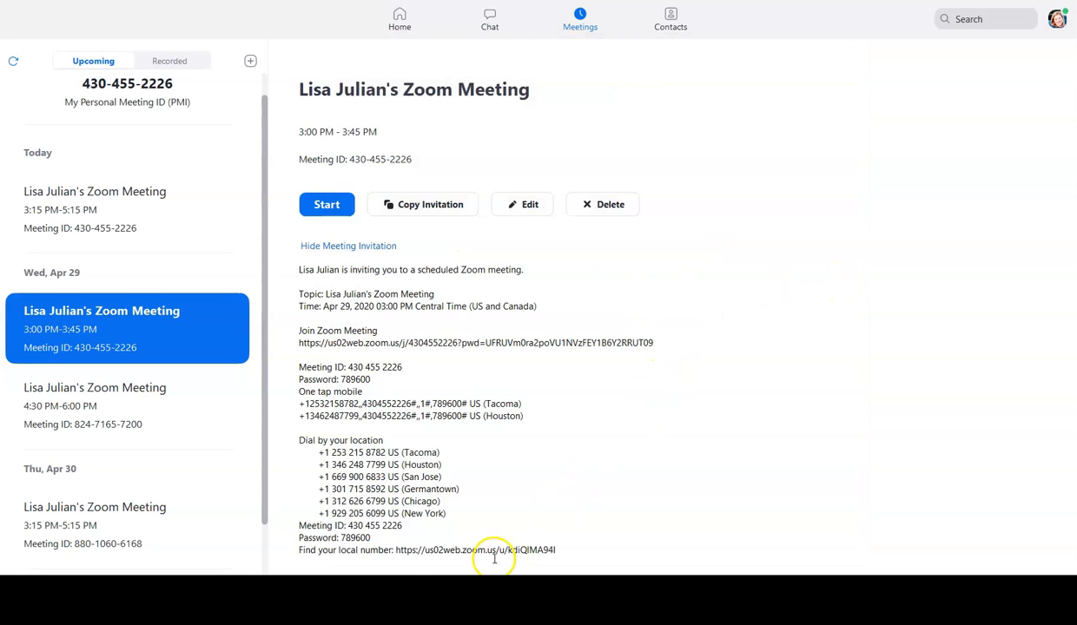
Start the Zoom meeting scheduled for Wed, Apr 29 and move its window fully into view.
mouse_move(95, 609)
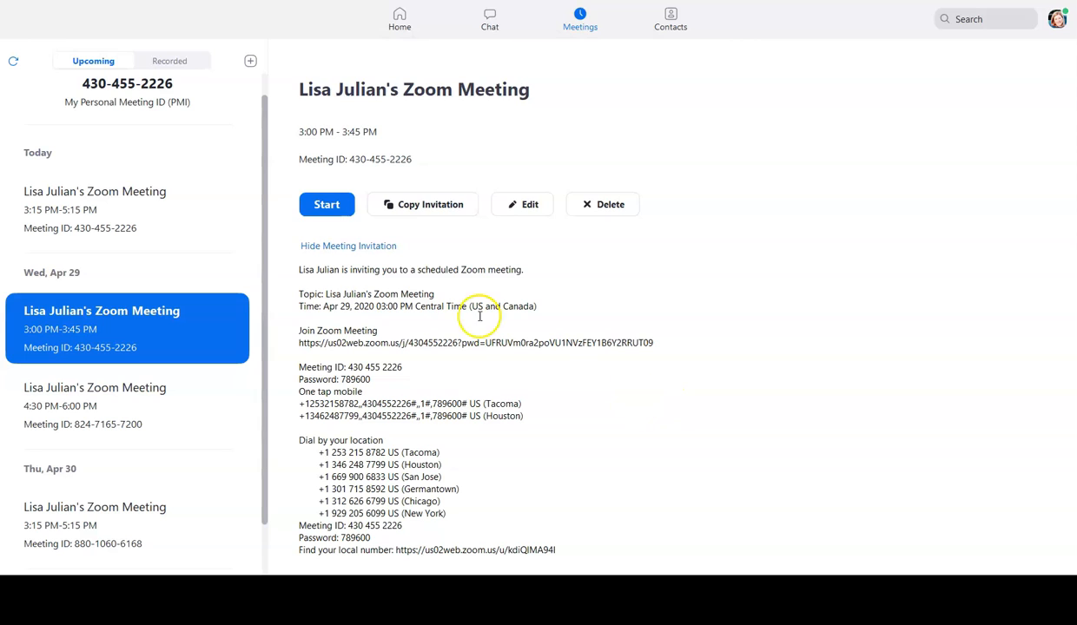
left_click(335, 207)
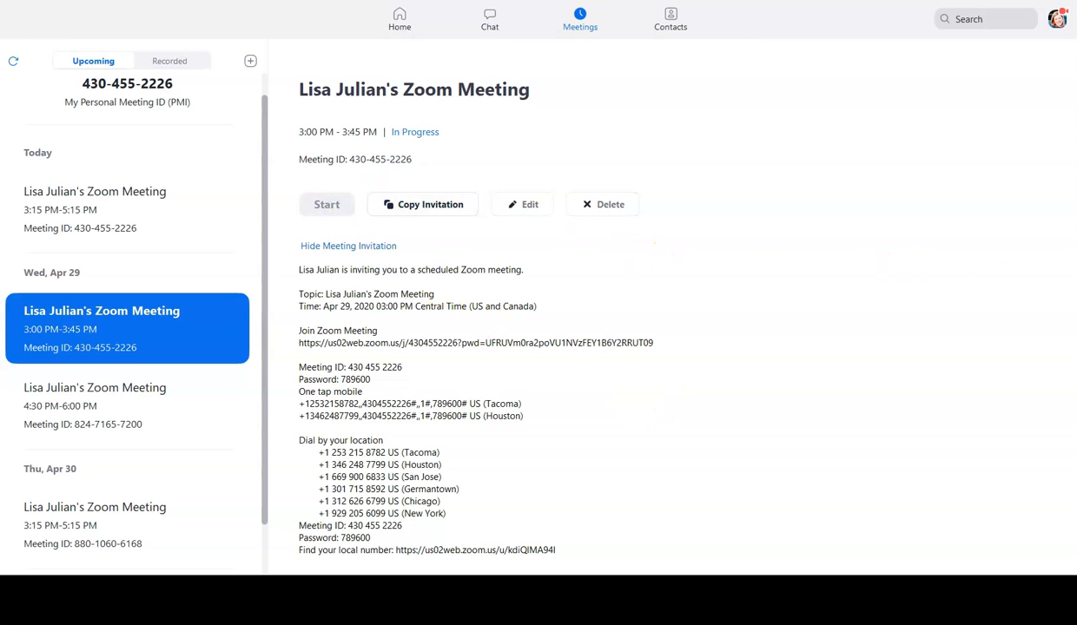
left_click_drag(91, 192, 720, 34)
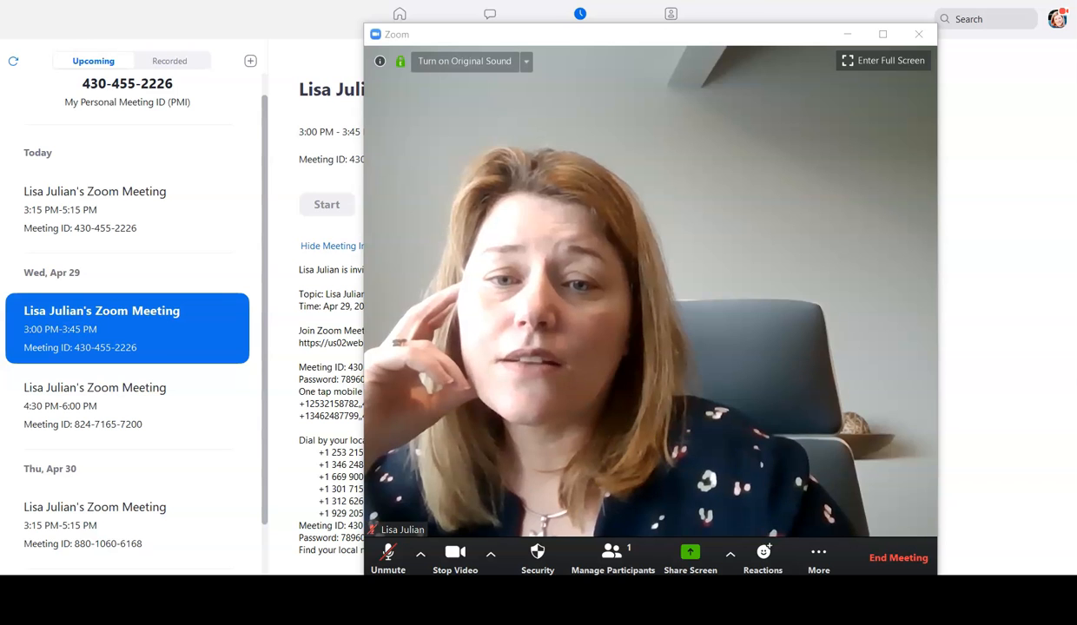
Show the meeting's participants list and look at the options for inviting people by contacts or email.
left_click(611, 549)
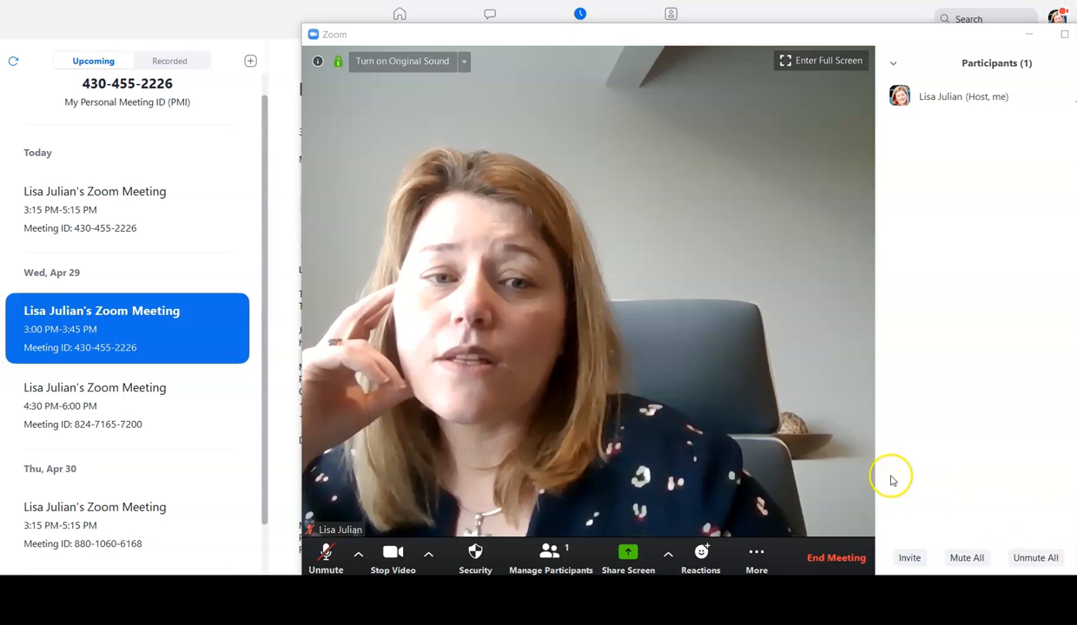
left_click_drag(644, 34, 580, 41)
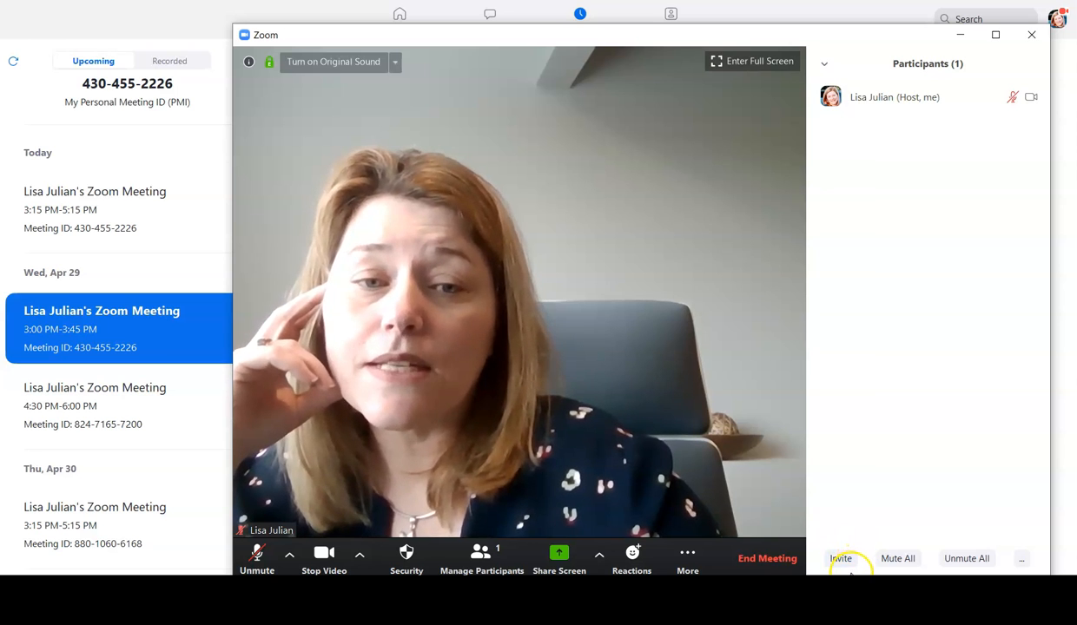
left_click(839, 560)
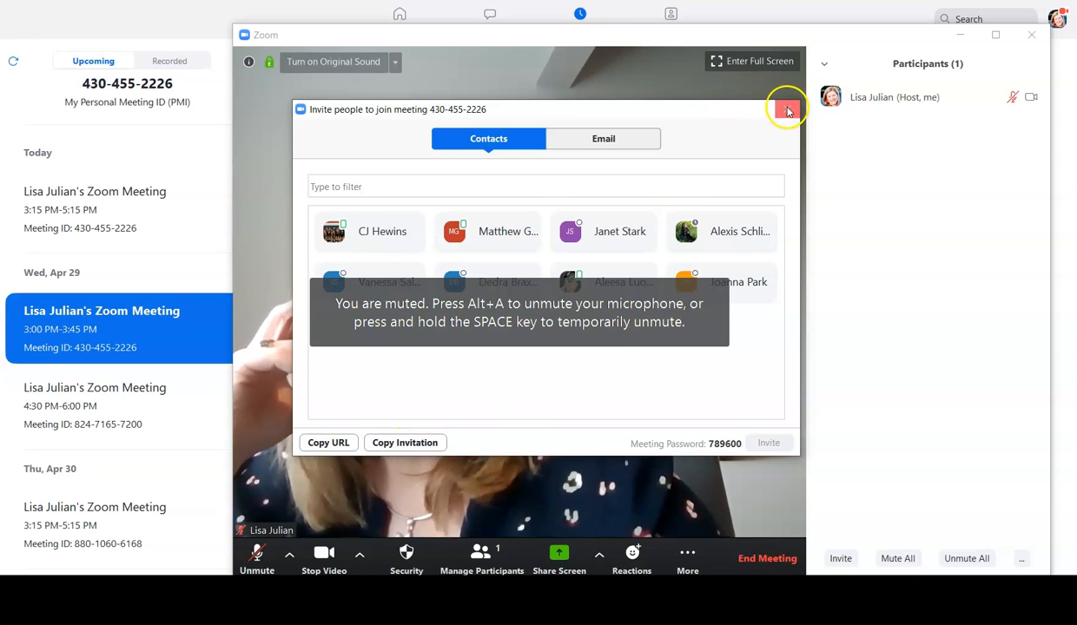
left_click(786, 109)
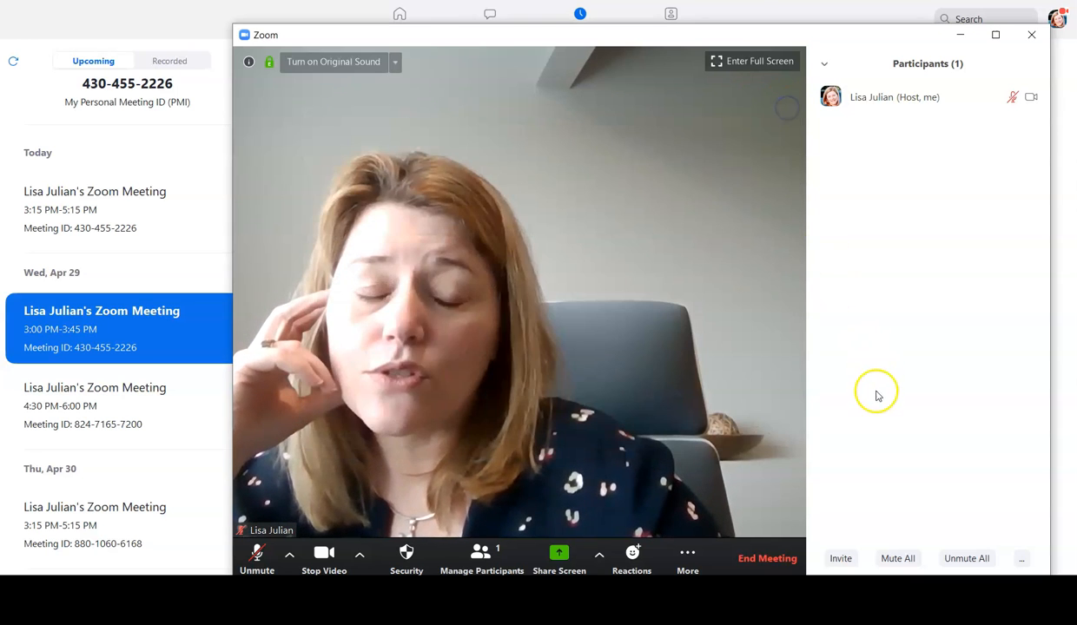
Turn on the Play Enter/Exit Chime option for the meeting's participants.
left_click(1021, 560)
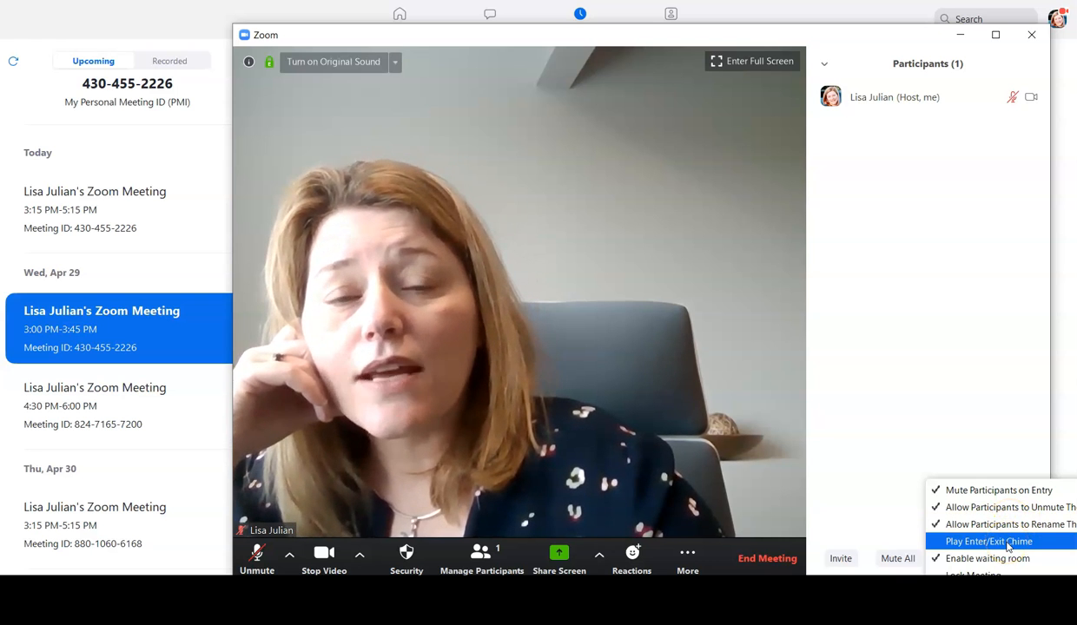
left_click(1008, 543)
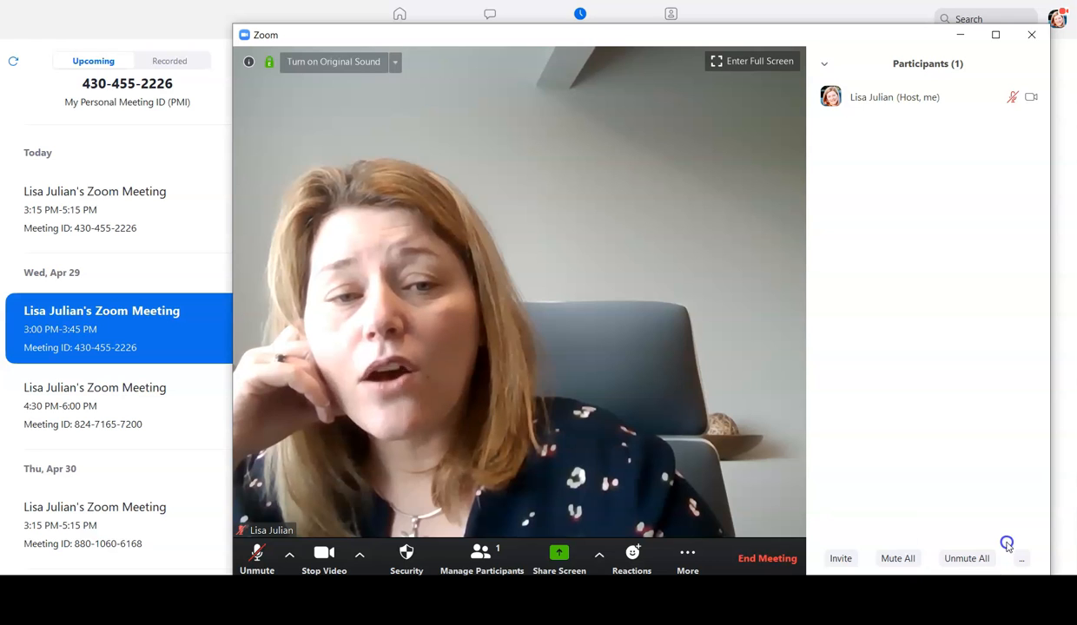
Reposition the meeting window and examine the waiting room and Lock Meeting settings among the participant options.
left_click_drag(764, 33, 694, 27)
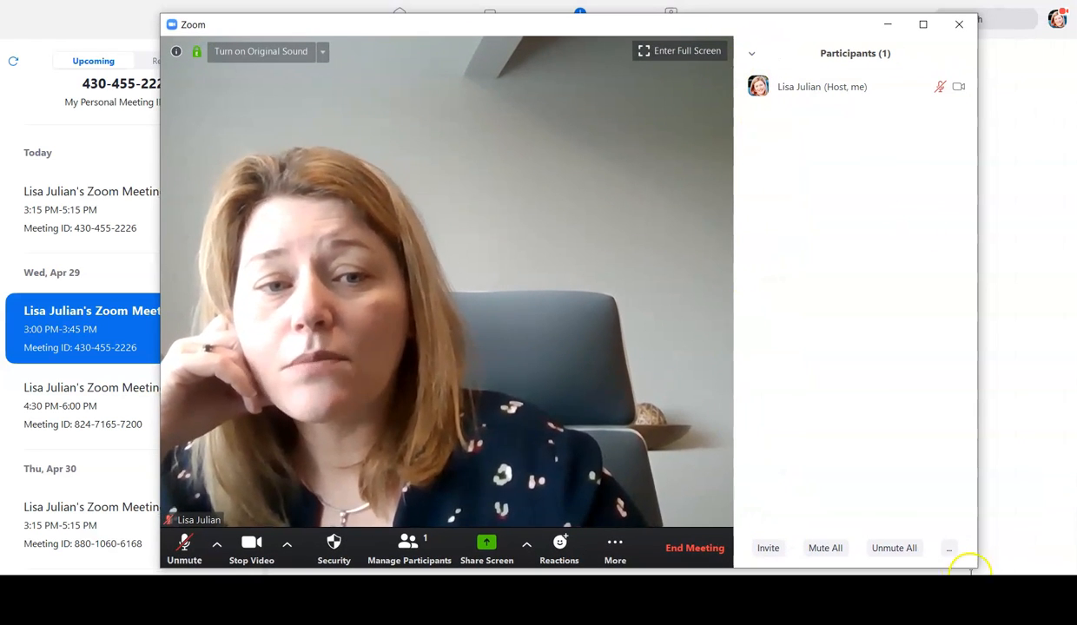
left_click(950, 551)
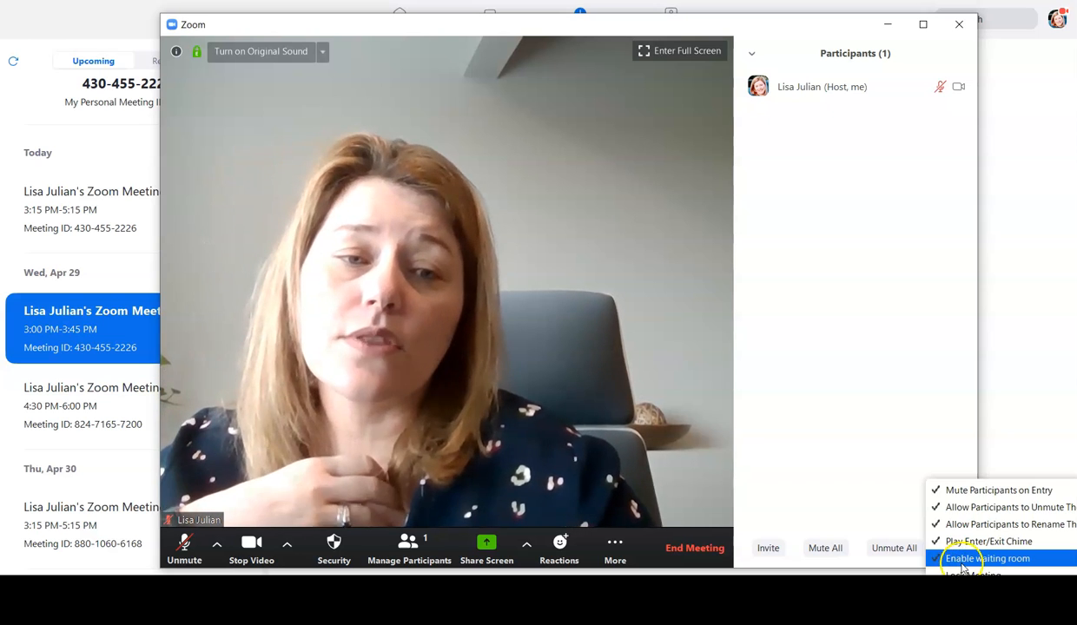
left_click_drag(829, 24, 807, 5)
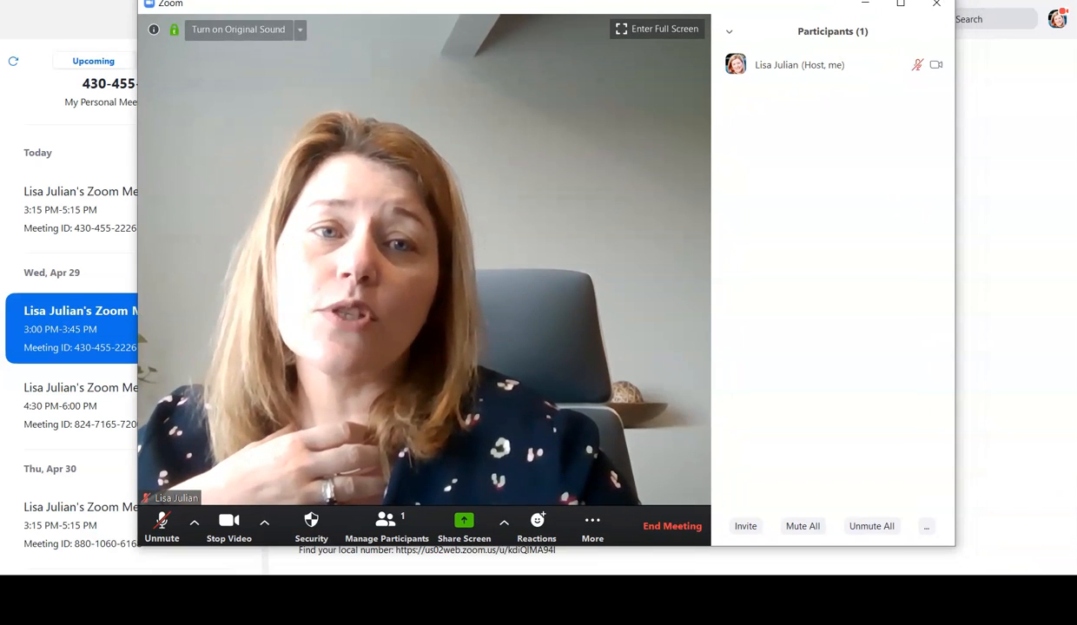
left_click(926, 526)
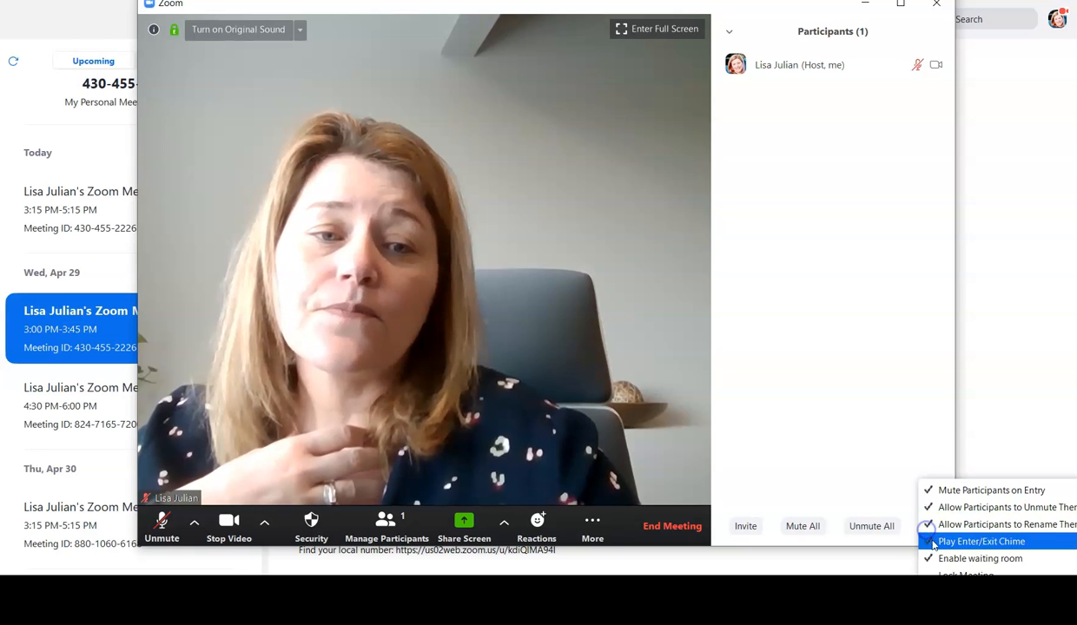
left_click(953, 560)
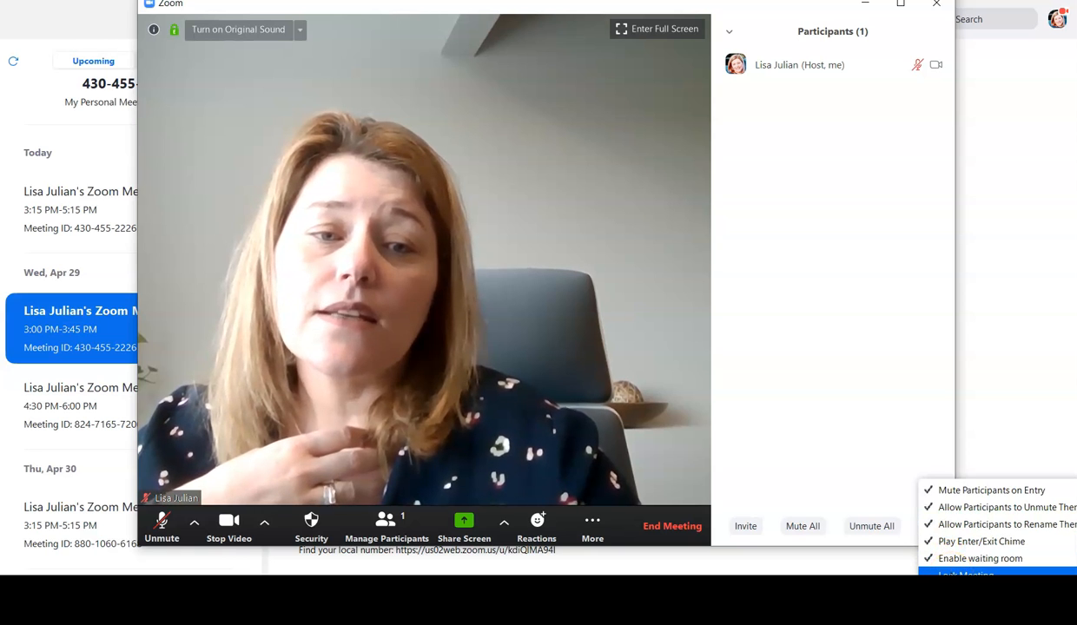